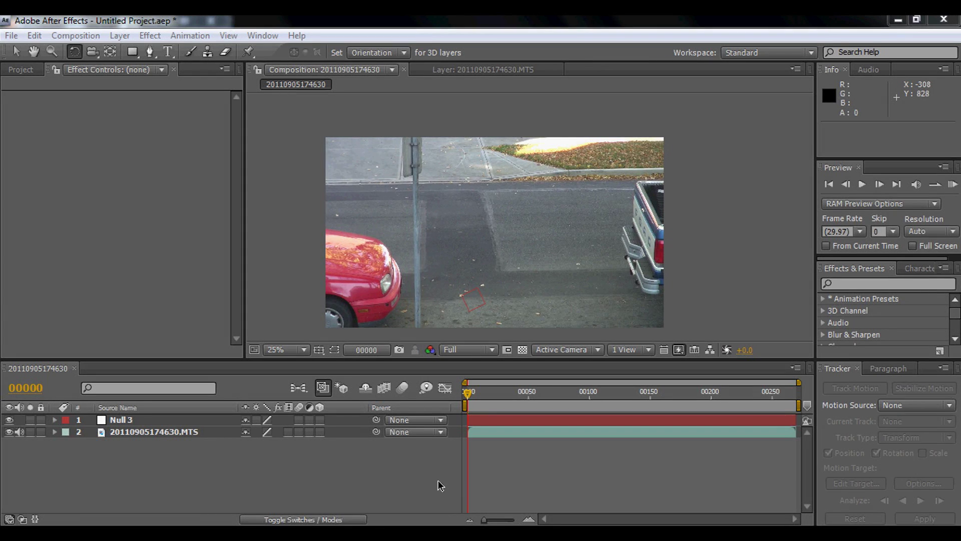
click(286, 448)
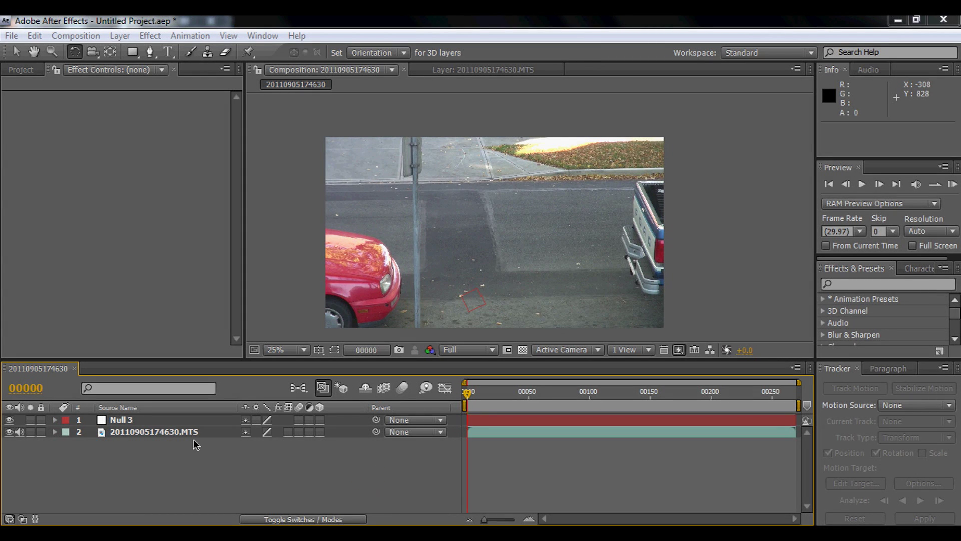
click(254, 462)
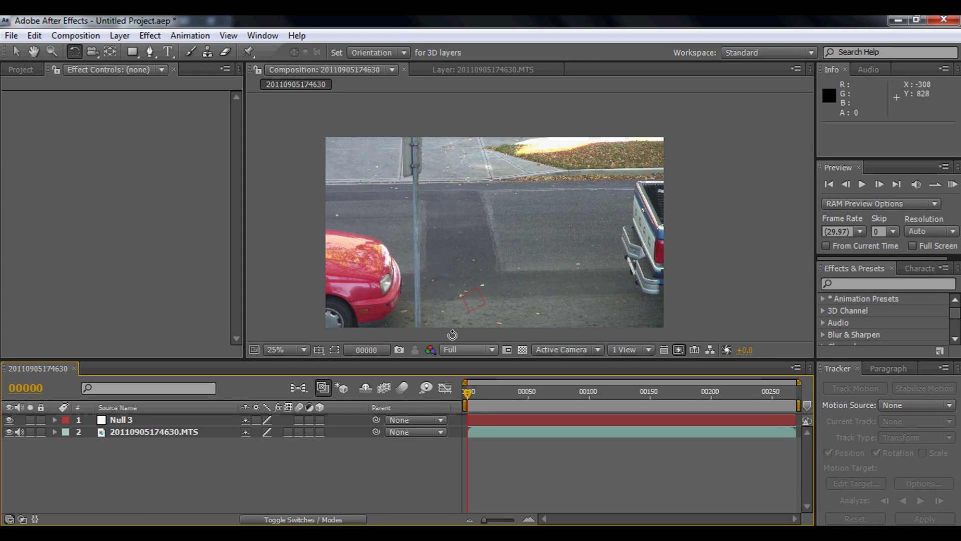
scroll(448, 305, down, 1)
key(period)
key(v)
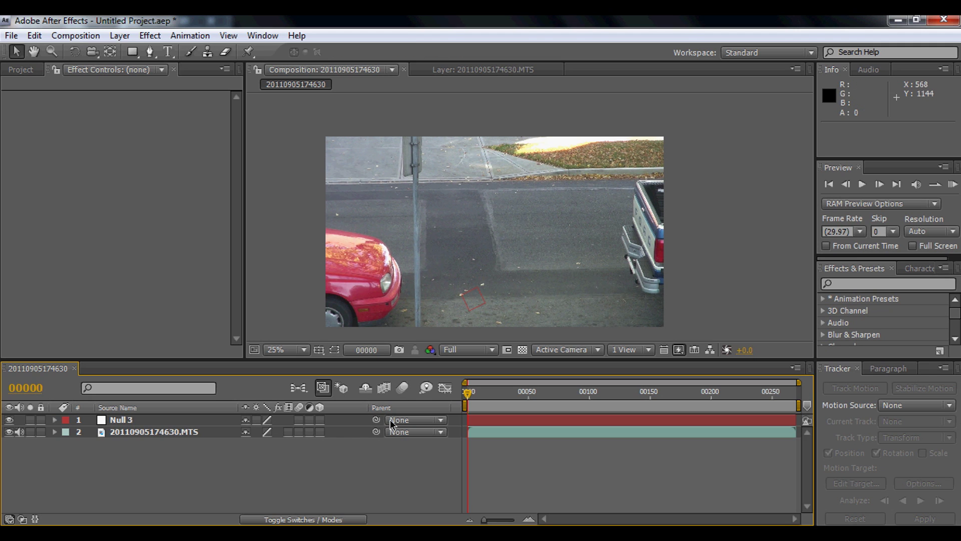
click(395, 473)
key(comma)
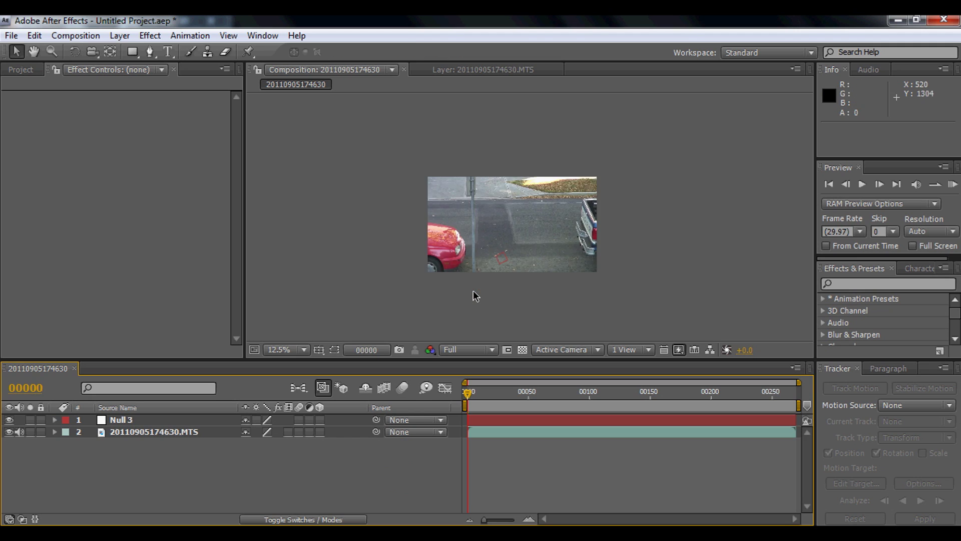
key(period)
key(period)
key(comma)
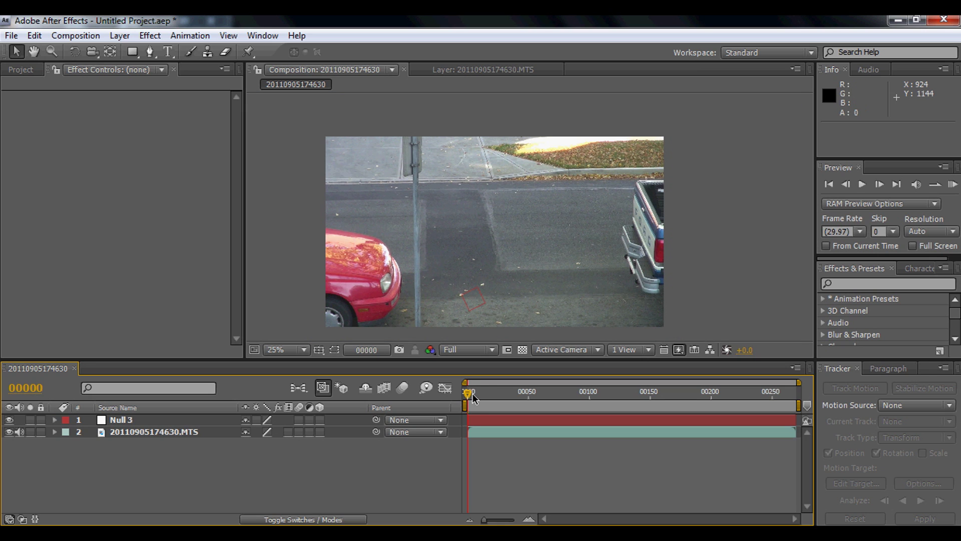
Scrub through the street footage, return to frame 00000, and examine the road area between the two vehicles up close
click(606, 397)
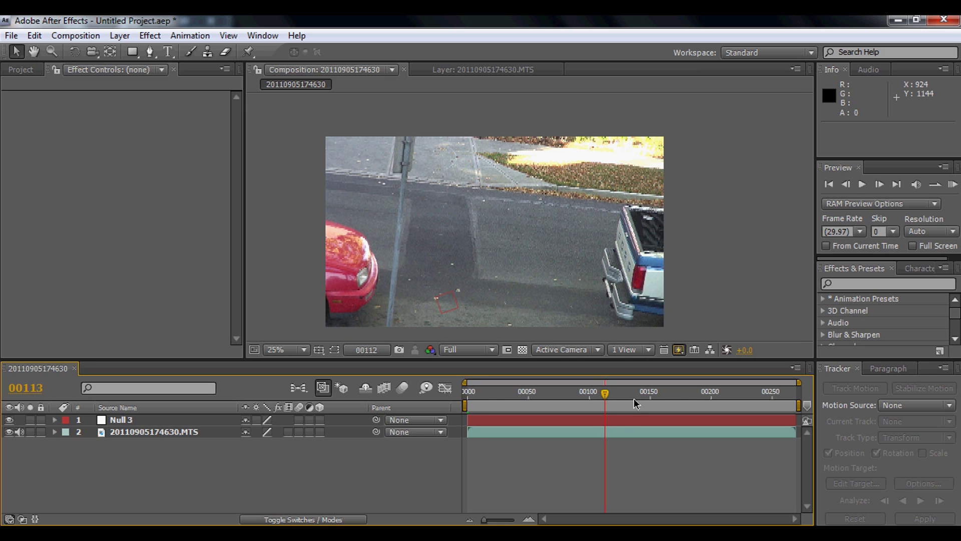
drag(634, 399, 466, 395)
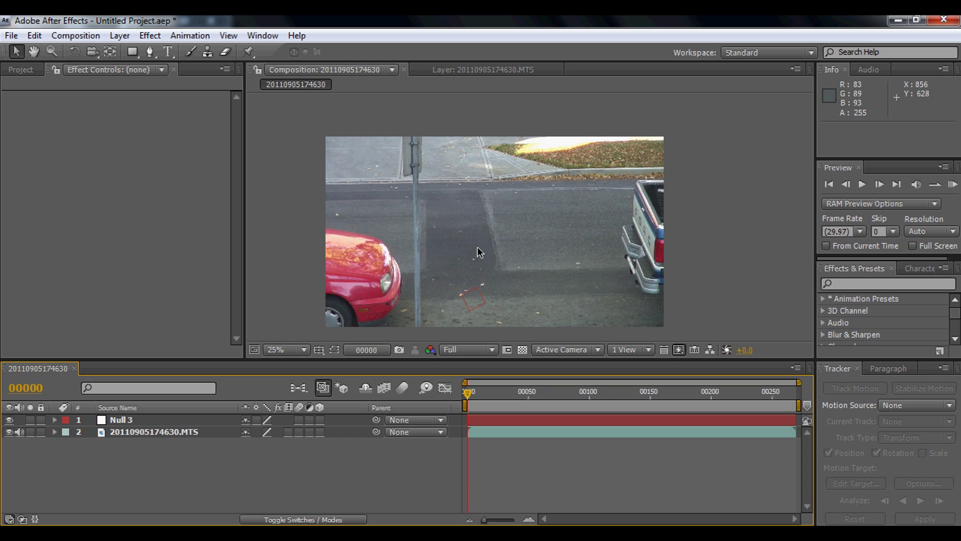
scroll(485, 244, up, 1)
scroll(485, 244, down, 1)
scroll(484, 248, up, 1)
key(h)
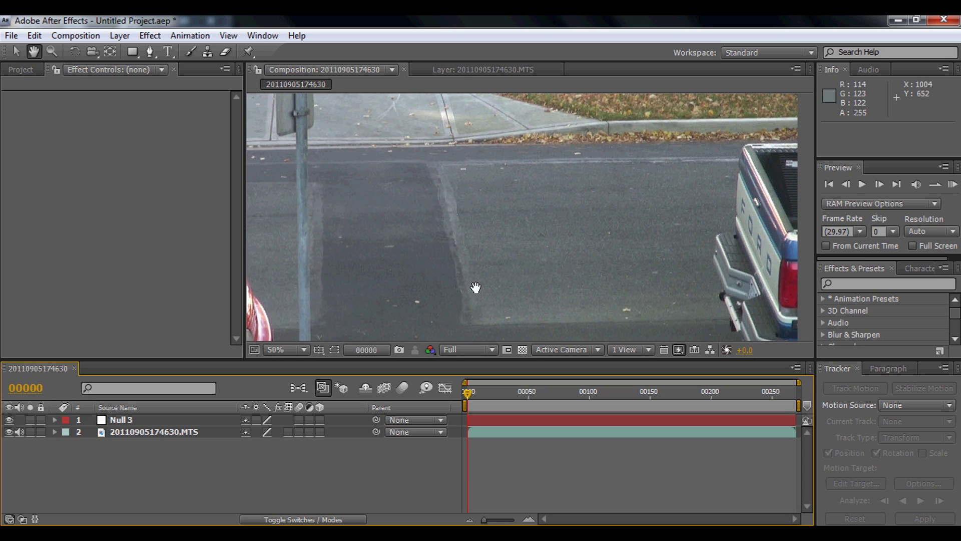
drag(470, 294, 470, 154)
key(v)
scroll(459, 209, down, 1)
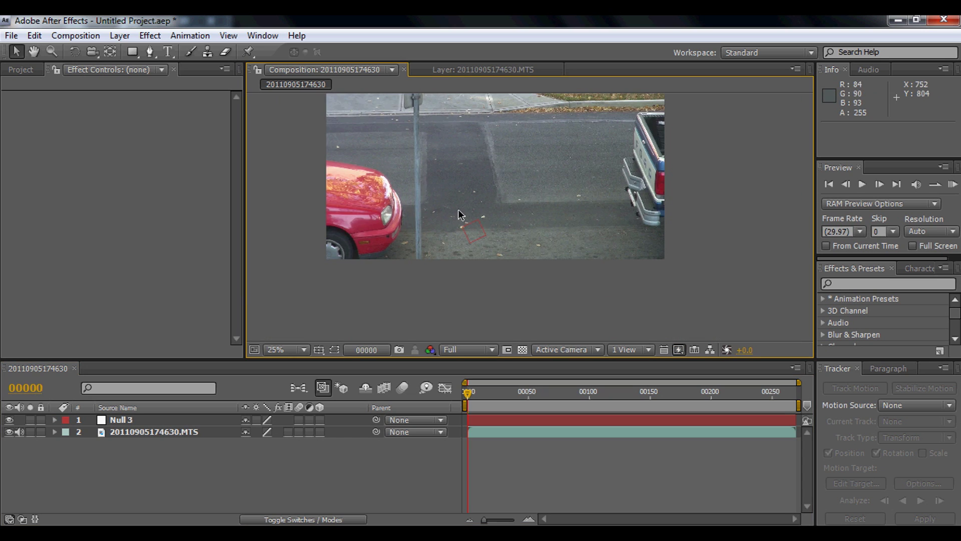
key(h)
drag(523, 205, 513, 263)
key(v)
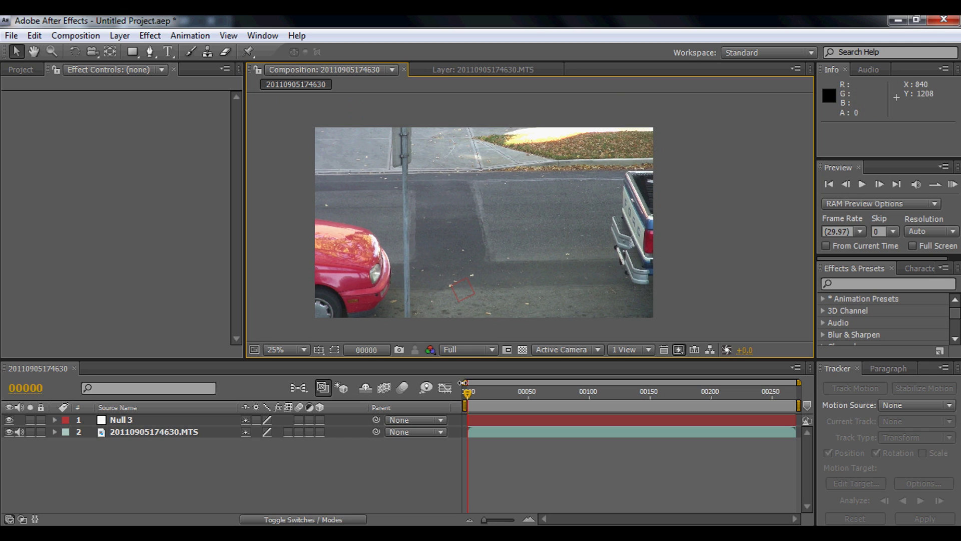
Send frame 00000 of the street composition to the render queue as a Photoshop still, and close the queue
click(352, 456)
click(210, 434)
click(235, 455)
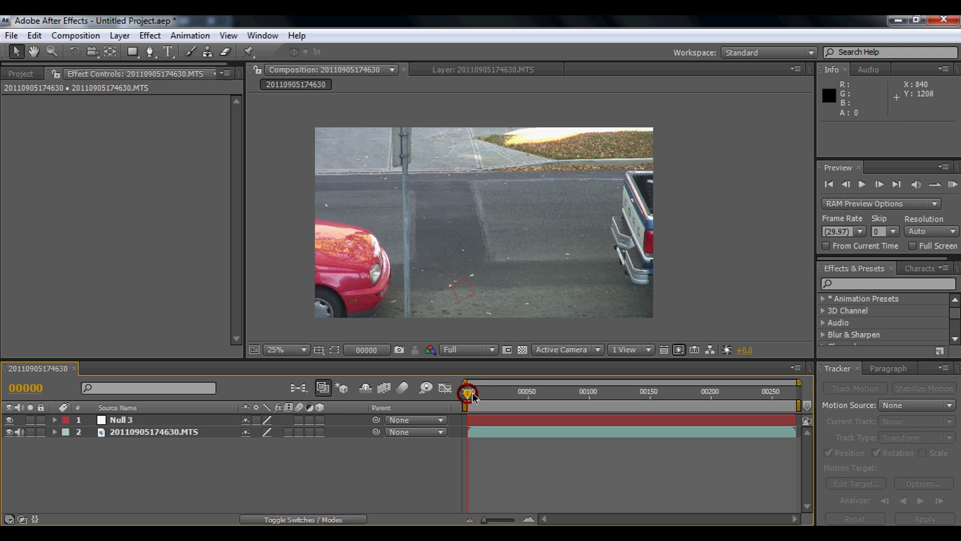
drag(473, 395, 424, 417)
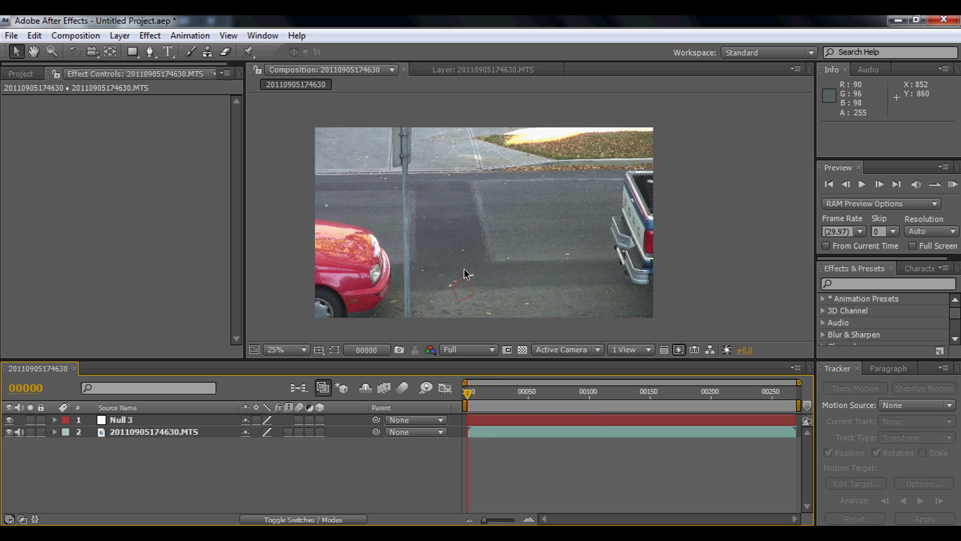
scroll(329, 185, up, 2)
scroll(367, 200, down, 2)
click(73, 39)
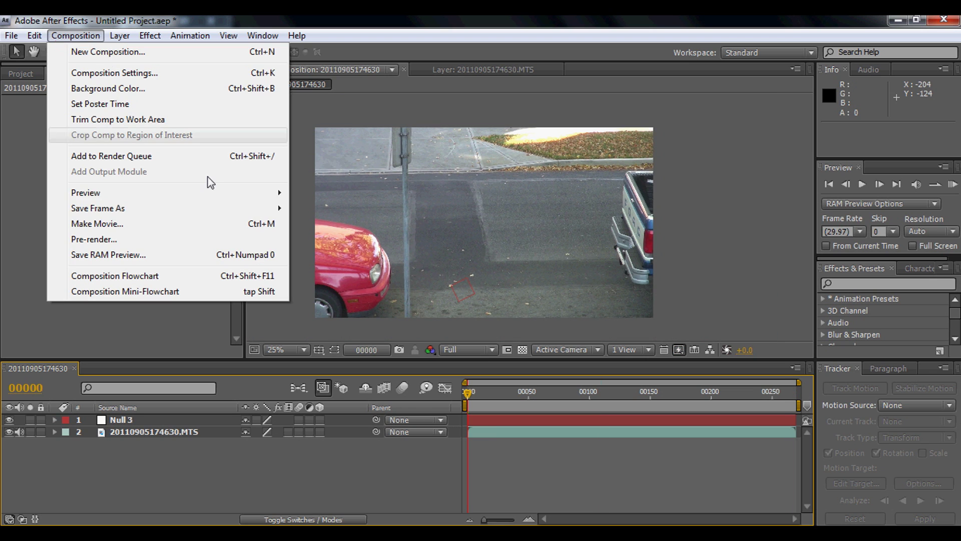
mouse_move(233, 208)
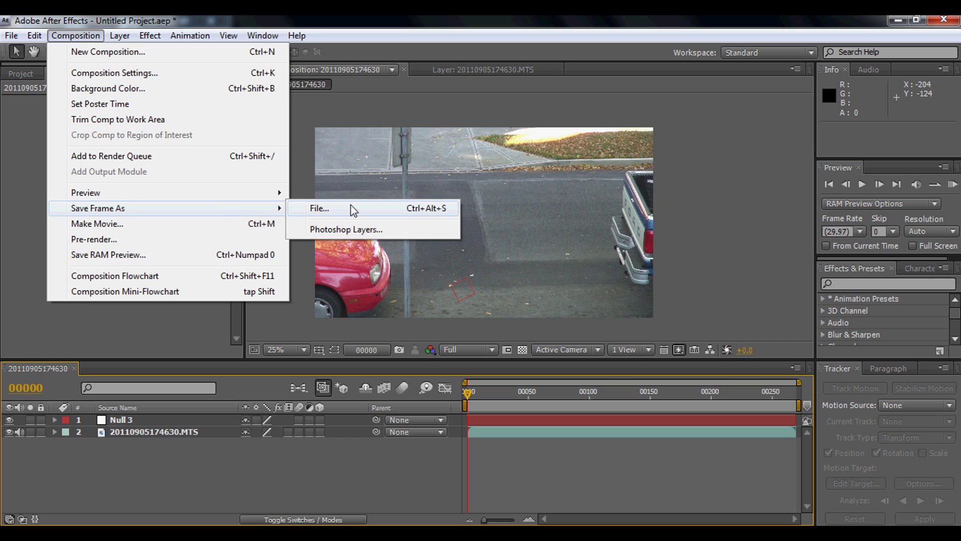
click(353, 206)
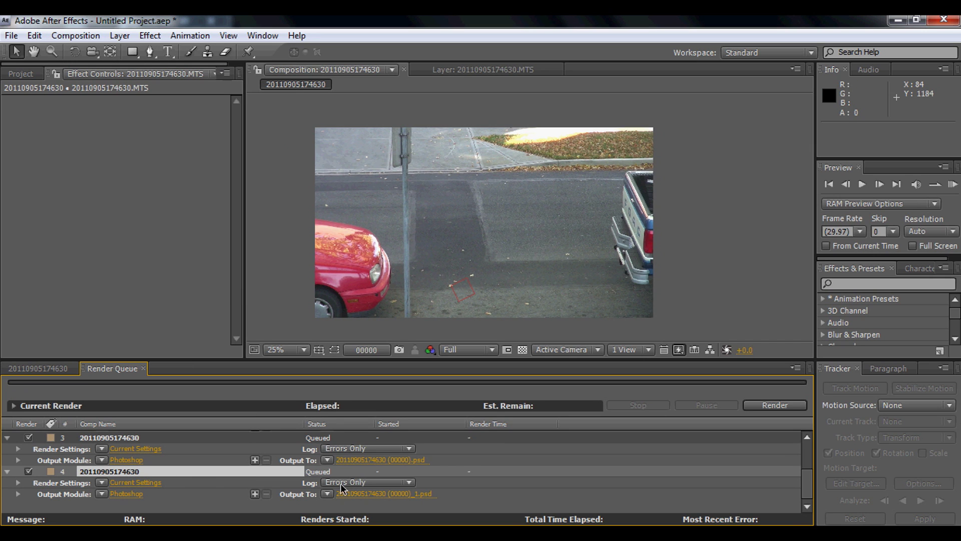
click(143, 368)
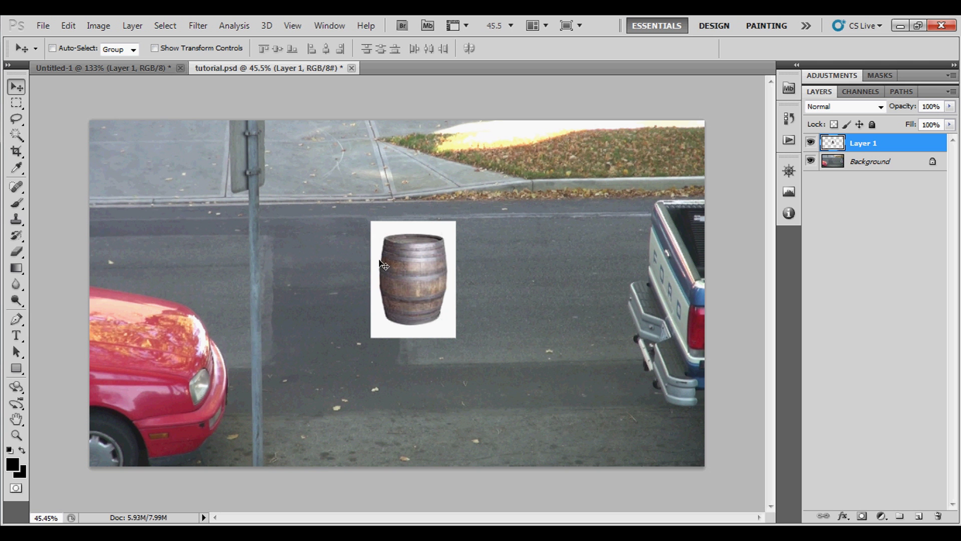
Switch to Photoshop and remove the white background around the barrel on Layer 1 with the Magic Eraser at tolerance 32
key(ctrl+plus)
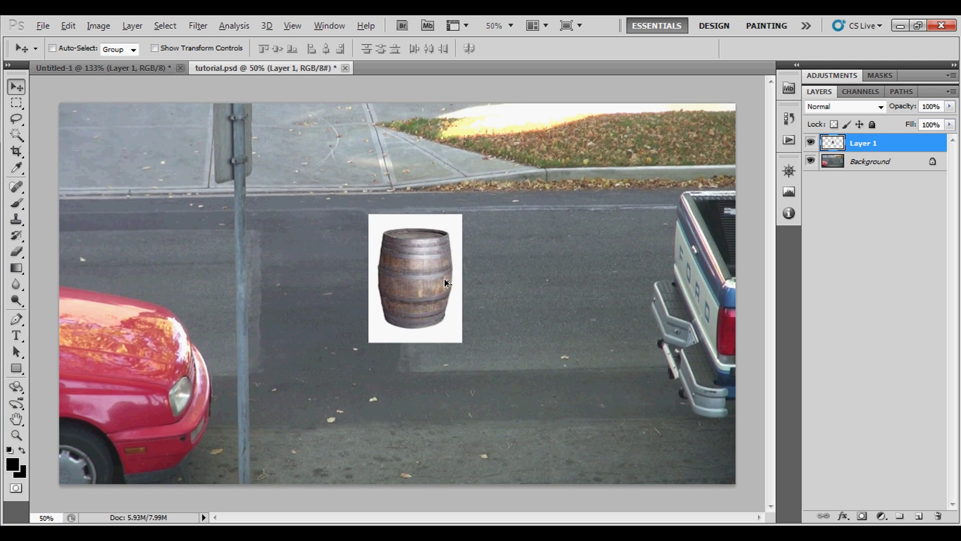
scroll(402, 263, up, 4)
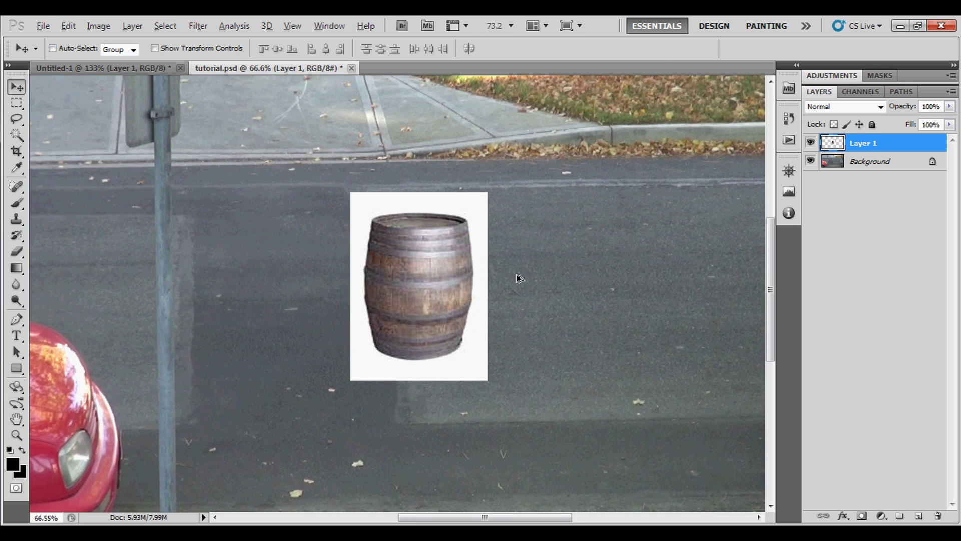
scroll(518, 278, down, 3)
scroll(433, 311, up, 2)
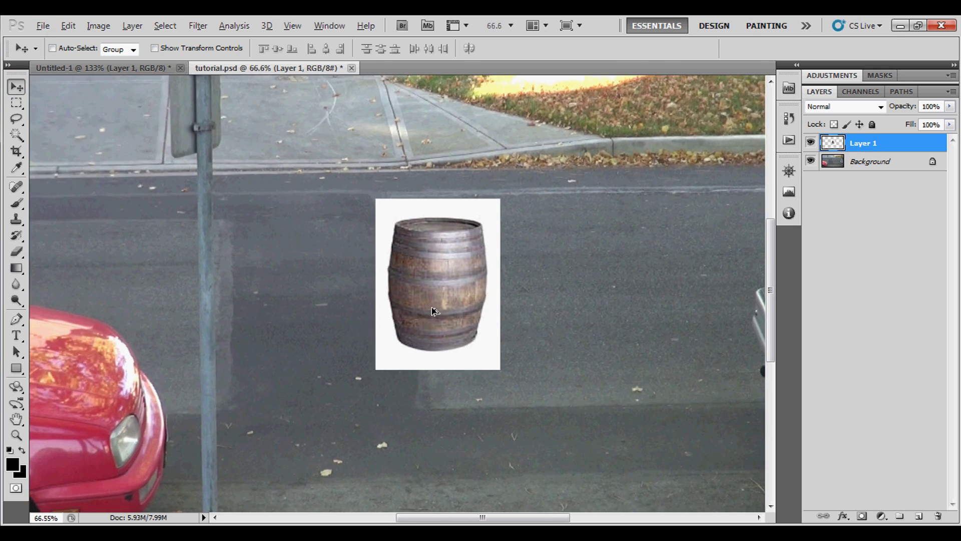
scroll(432, 311, down, 4)
scroll(383, 322, up, 1)
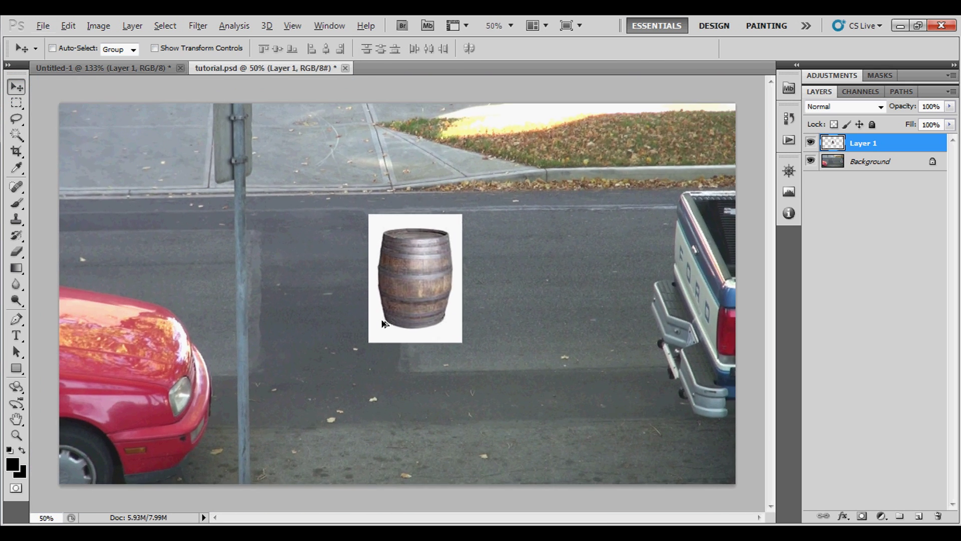
click(16, 252)
right_click(18, 252)
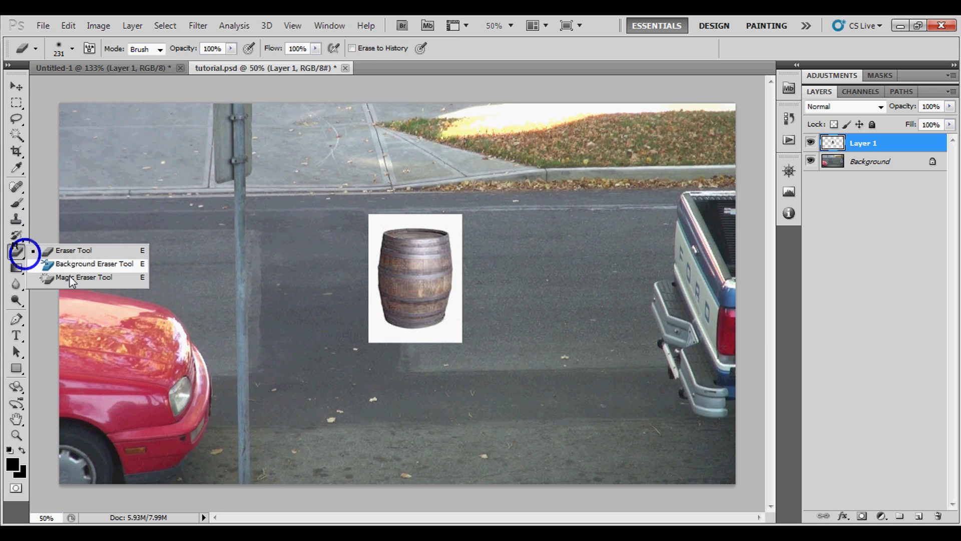
click(117, 278)
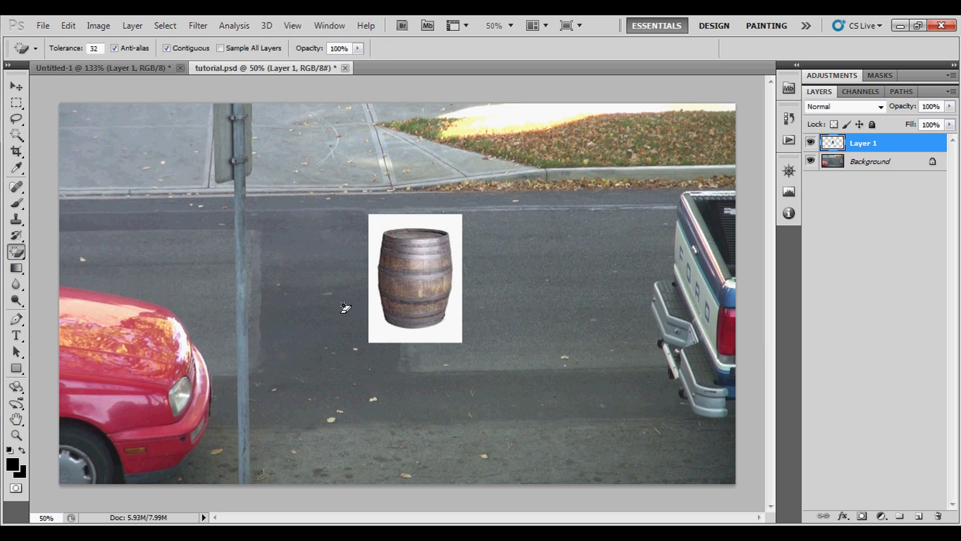
click(376, 317)
Soften the barrel's cut-out edges with the Blur tool at 50% strength
alt+scroll(444, 284, up, 2)
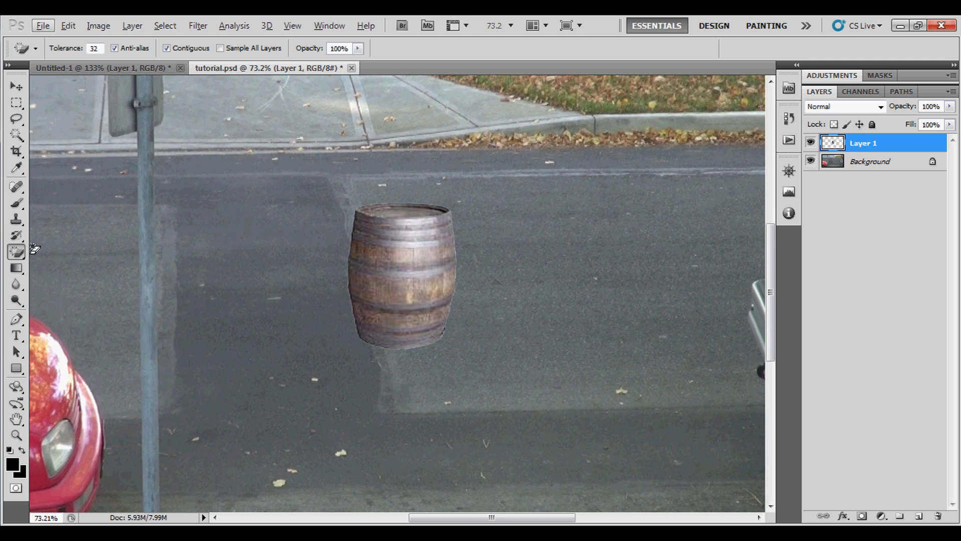
click(16, 284)
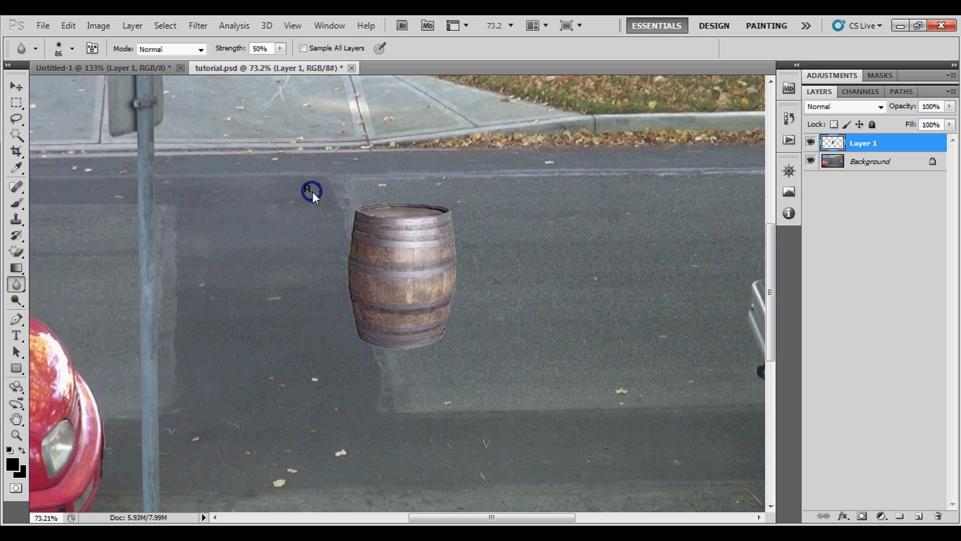
click(325, 208)
click(349, 336)
key(ctrl+minus)
key(ctrl+minus)
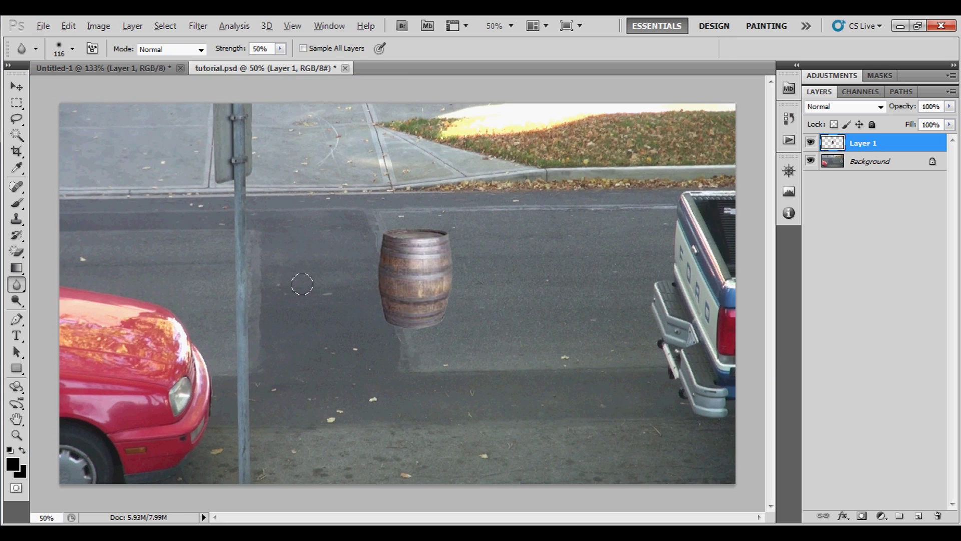
Clean up the barrel's lower edge against the road with the regular Eraser tool at 100% opacity
click(14, 252)
right_click(15, 251)
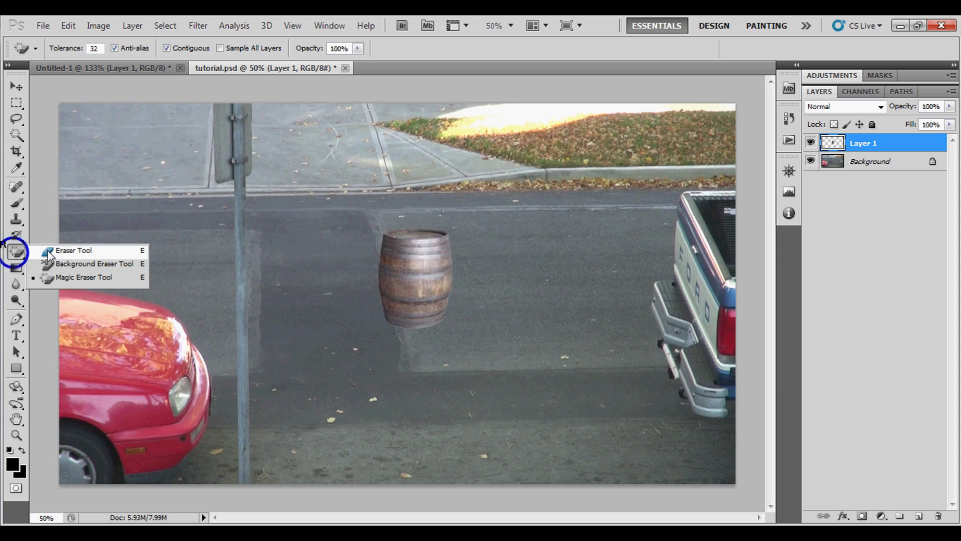
click(45, 250)
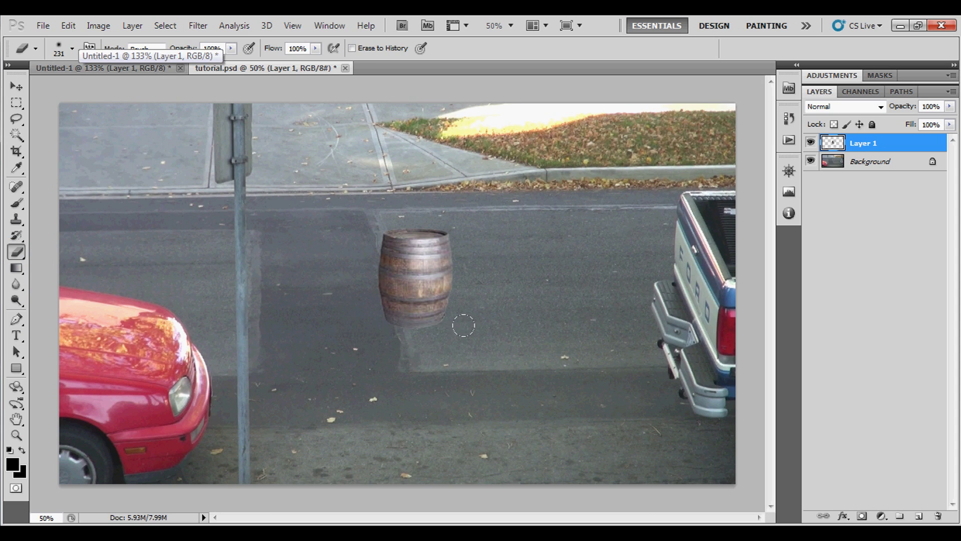
scroll(474, 331, down, 1)
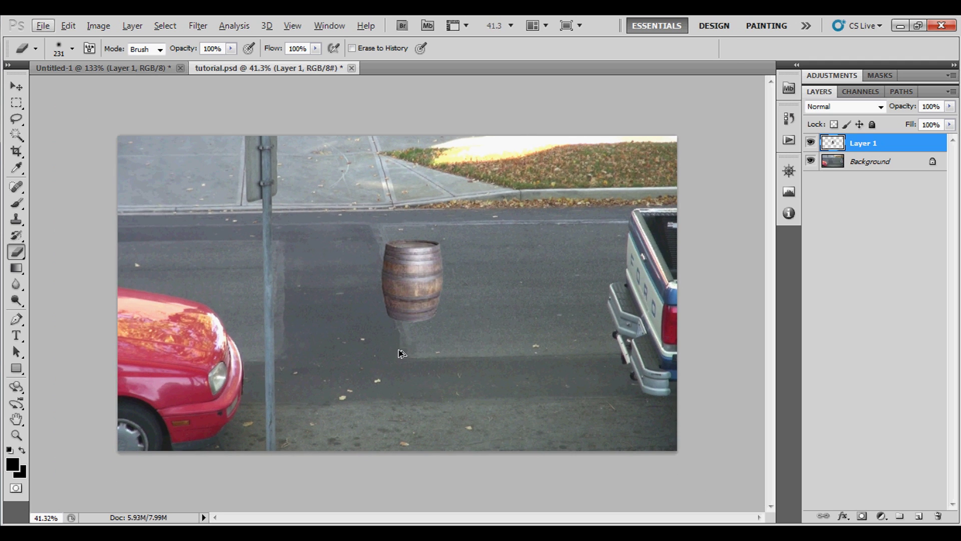
click(369, 333)
Open Curves for the barrel on Layer 1 and move the RGB highlight point to input 227, output 251
click(16, 87)
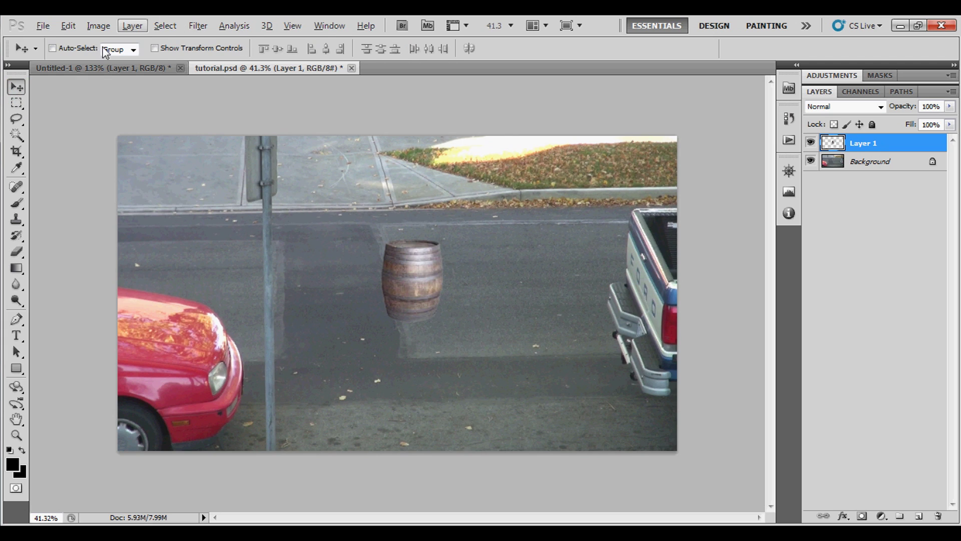
scroll(447, 282, up, 3)
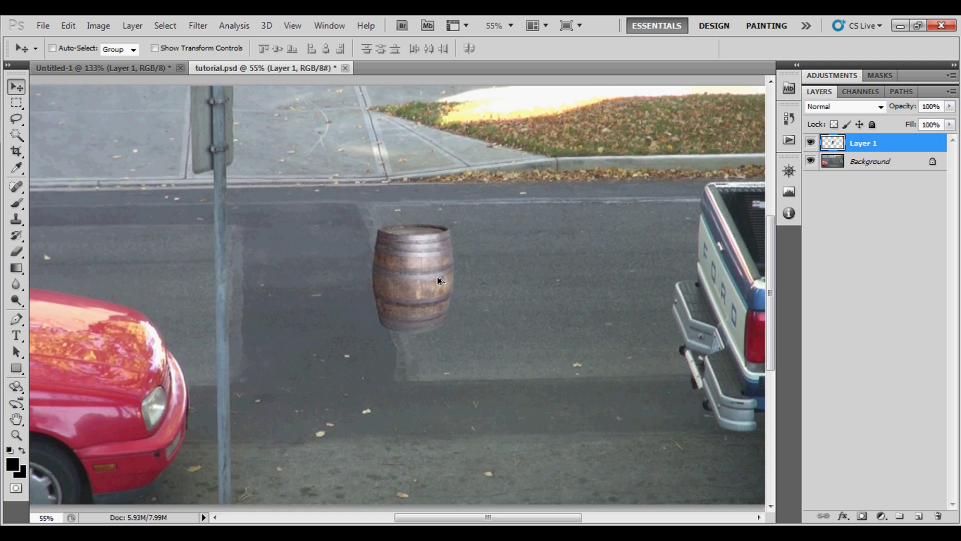
click(98, 25)
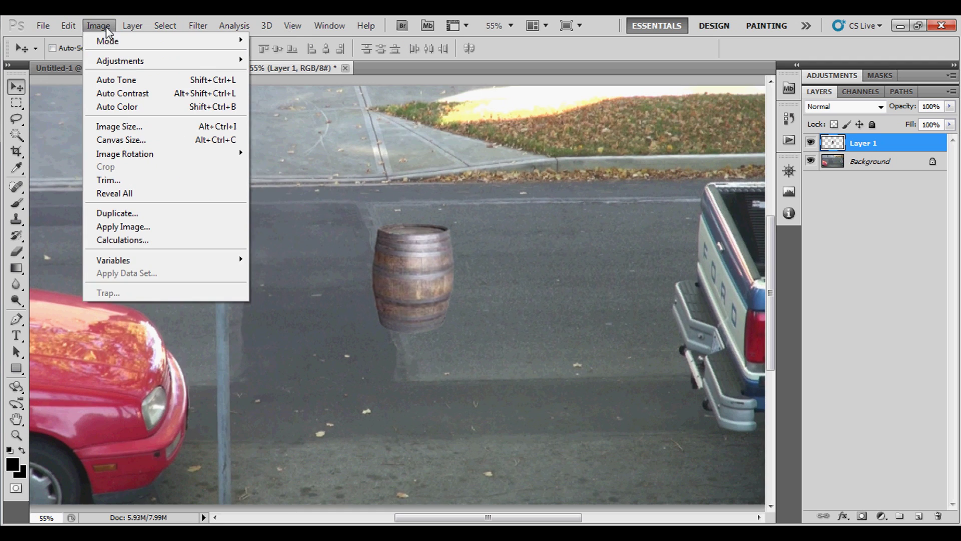
mouse_move(119, 61)
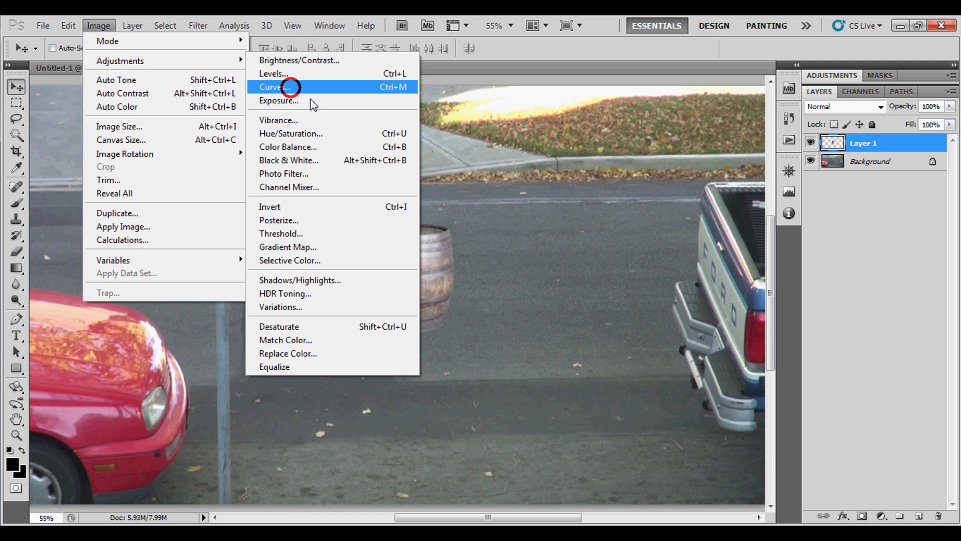
click(299, 86)
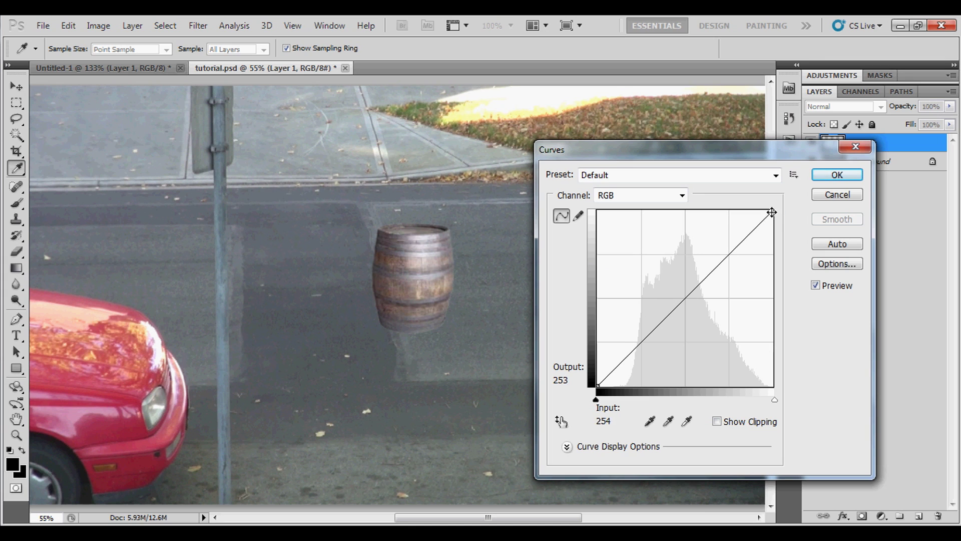
mouse_move(772, 212)
mouse_down()
mouse_move(717, 232)
mouse_move(753, 215)
mouse_up()
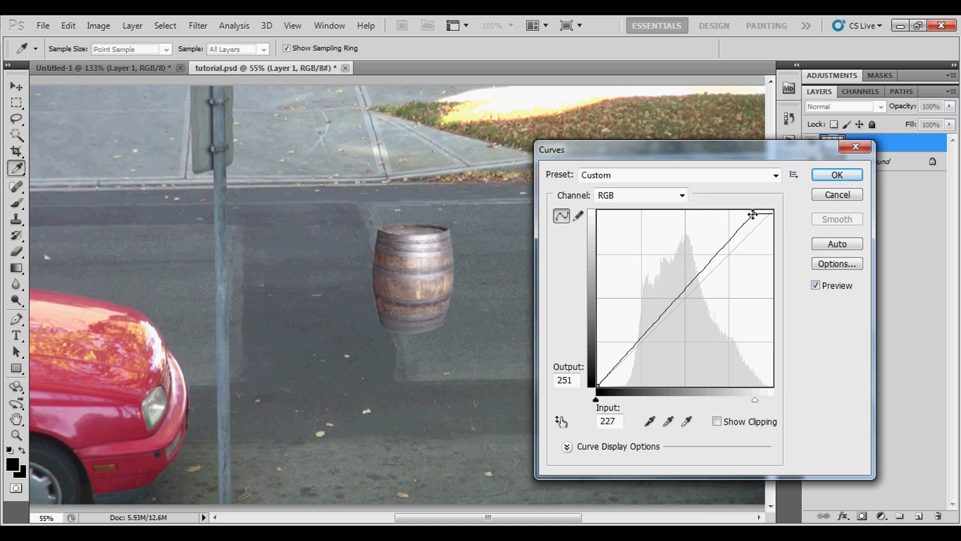
Lower the highlight end of the Blue channel curve to warm the barrel, and apply the Curves adjustment
click(683, 195)
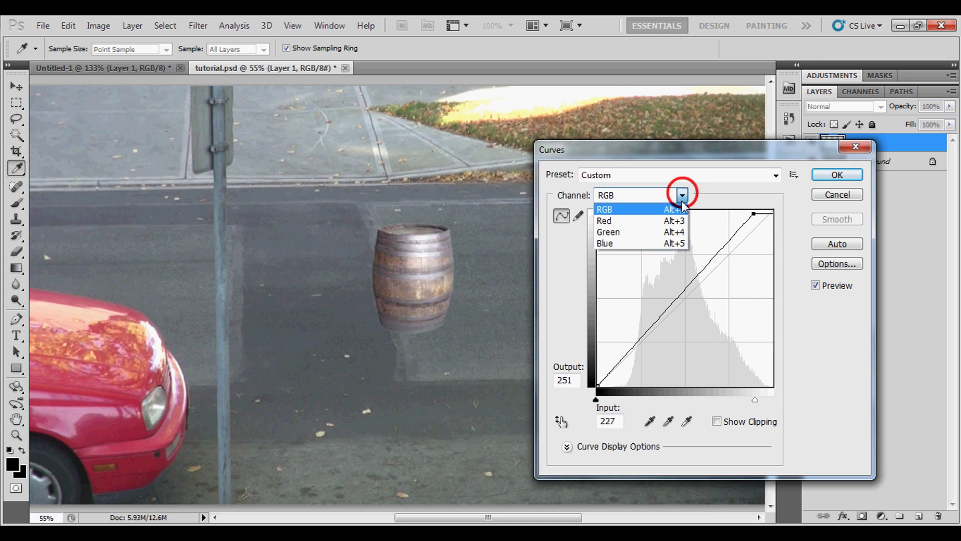
click(656, 242)
drag(772, 210, 762, 241)
click(846, 176)
key(v)
Examine the barrel's colour, brightness and lower edge against the surrounding road at different magnifications
scroll(107, 185, down, 3)
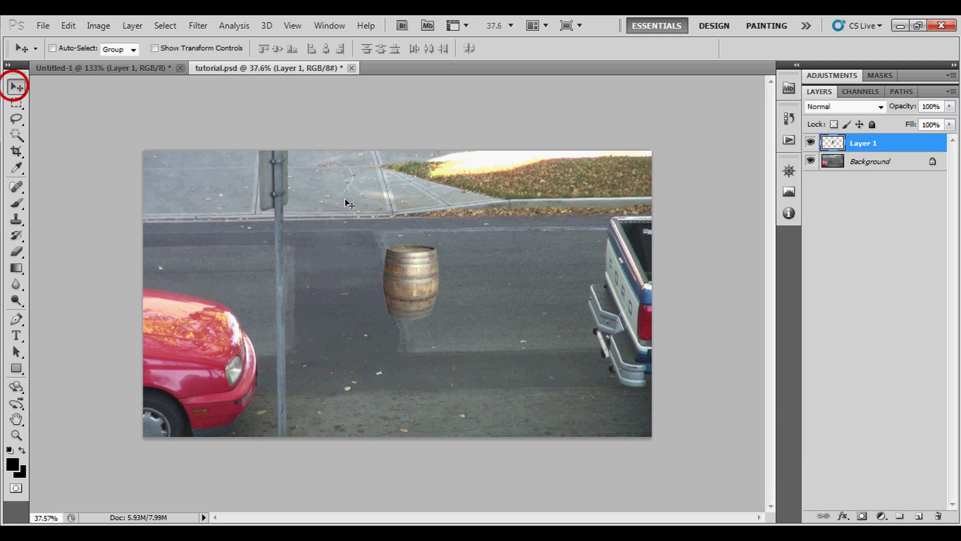
scroll(468, 300, up, 1)
scroll(463, 321, up, 1)
scroll(463, 335, down, 2)
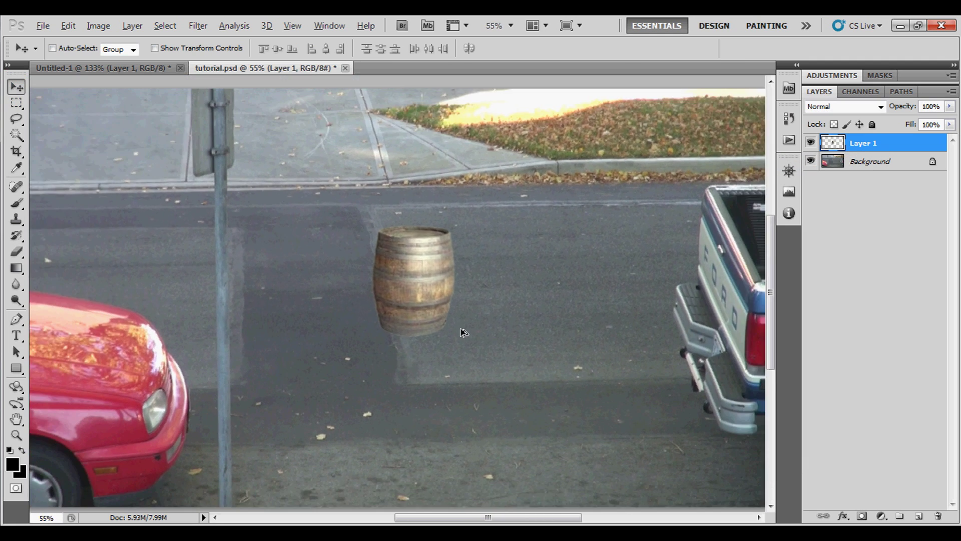
scroll(455, 327, up, 2)
scroll(431, 323, down, 1)
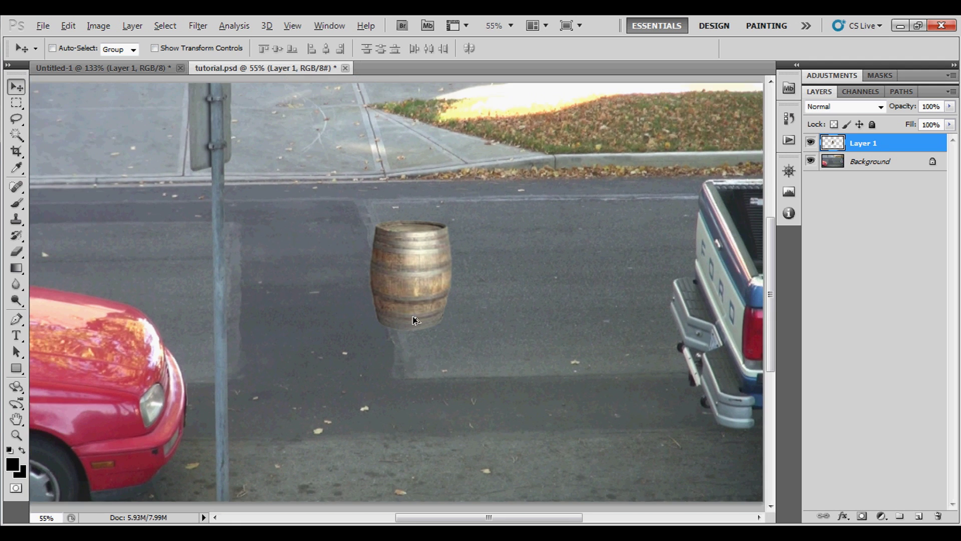
scroll(380, 258, down, 1)
scroll(301, 276, up, 6)
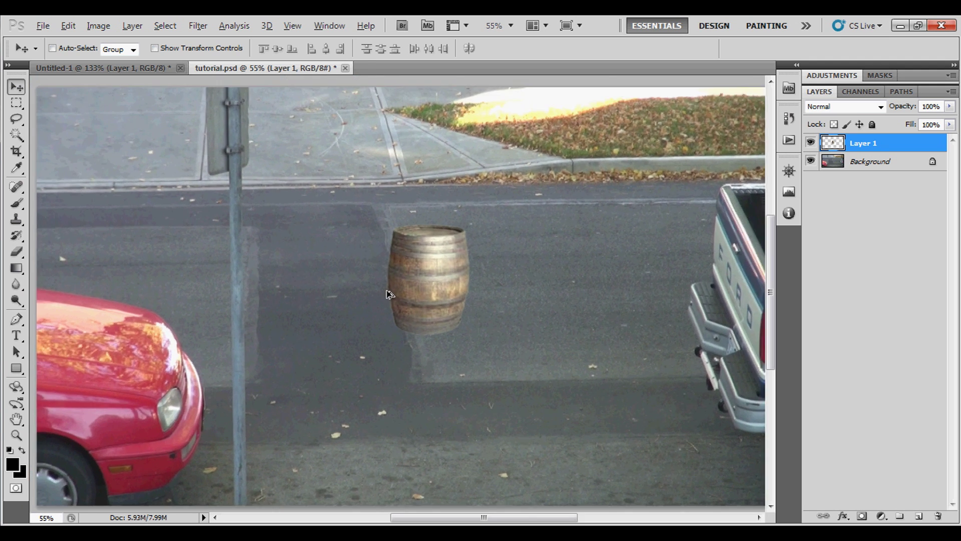
scroll(421, 305, down, 6)
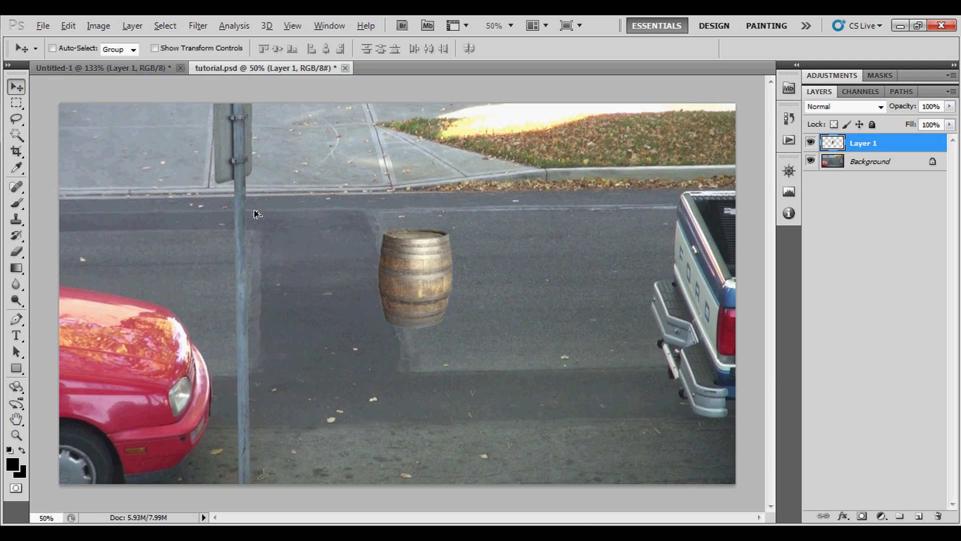
Save tutorial.psd and switch to After Effects
click(43, 26)
click(120, 236)
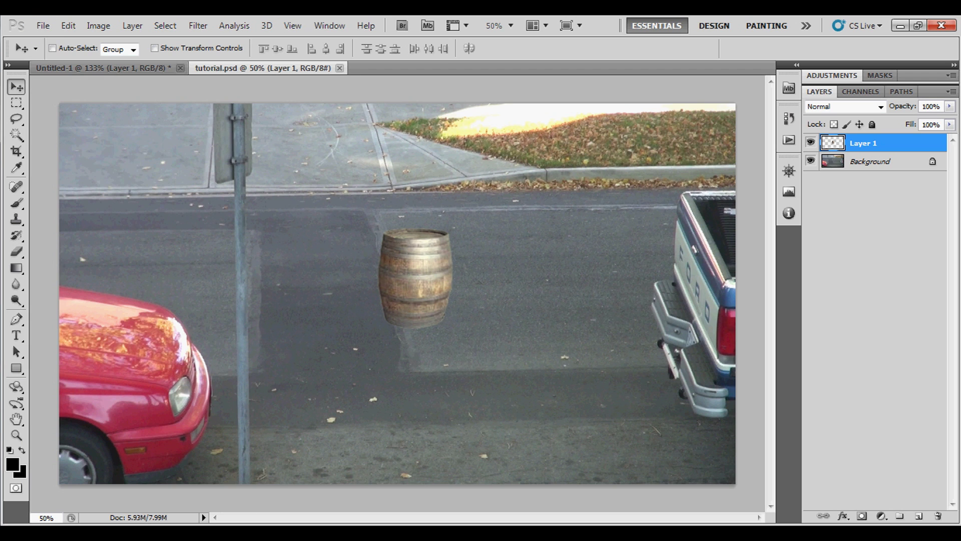
key(alt+Tab)
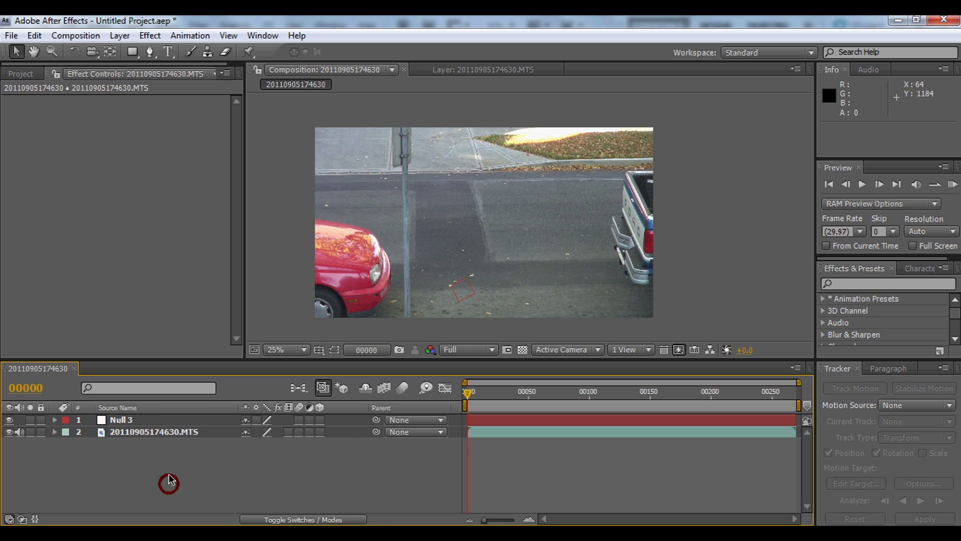
Import tutorial.psd as a composition with Editable Layer Styles and Live Photoshop 3D
click(11, 35)
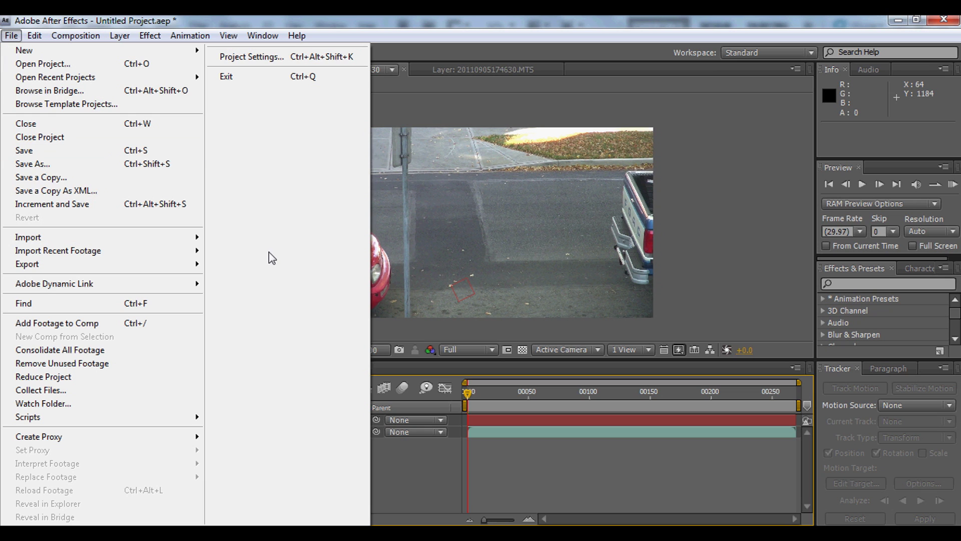
click(222, 236)
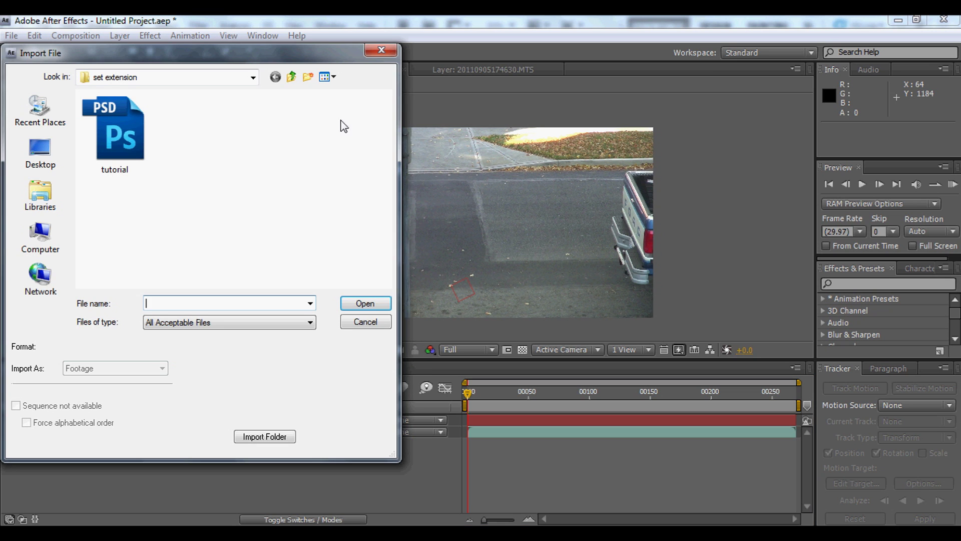
double_click(130, 118)
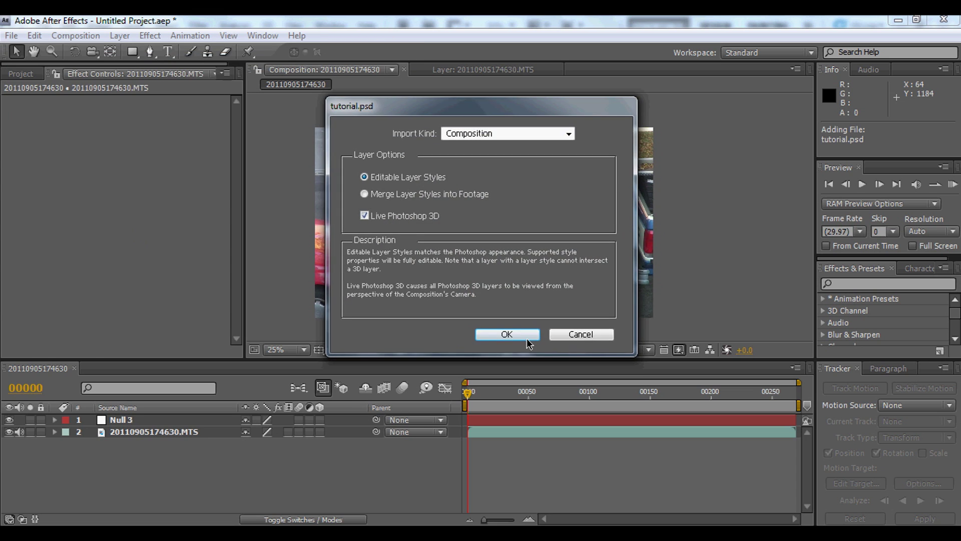
click(526, 338)
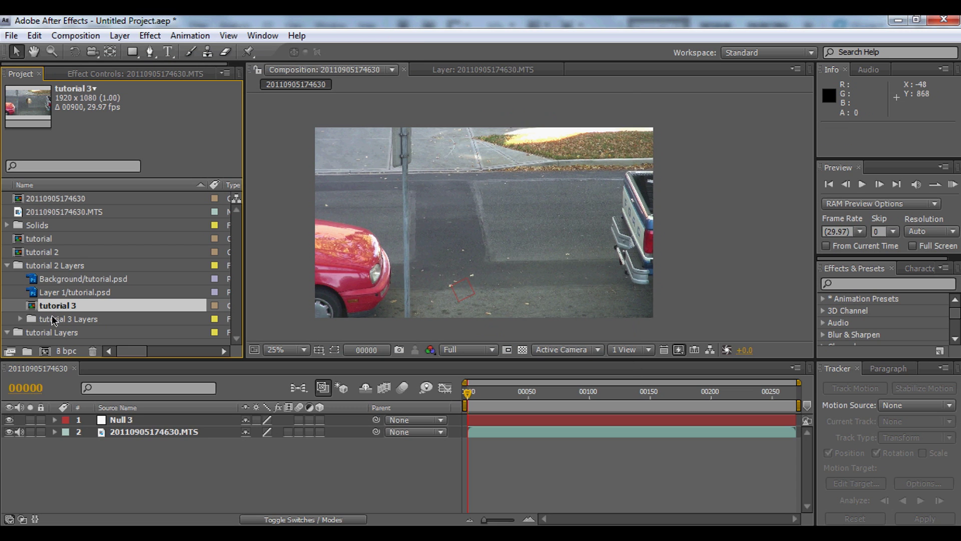
Add Layer 1/tutorial.psd from the tutorial 3 Layers folder above Null 3 in the street composition
click(20, 319)
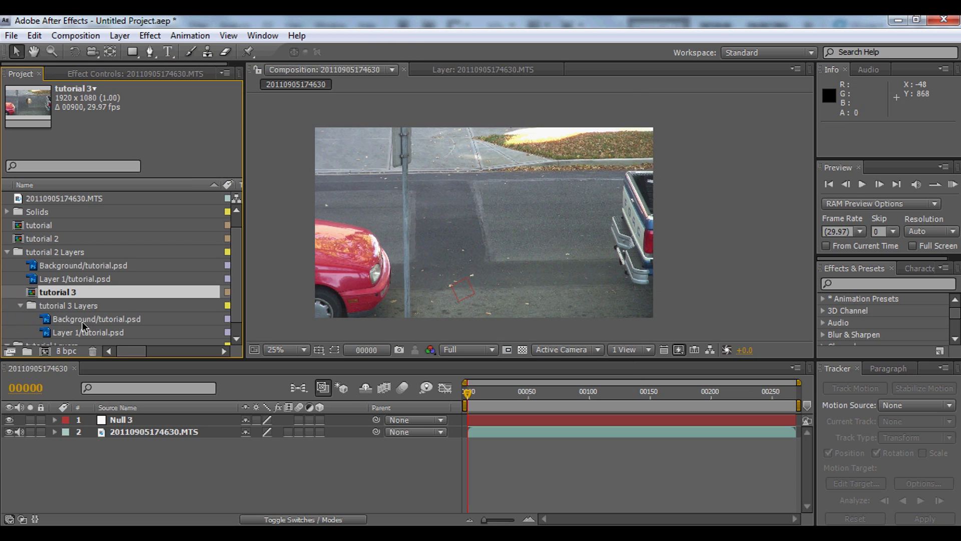
click(93, 333)
drag(88, 337, 131, 419)
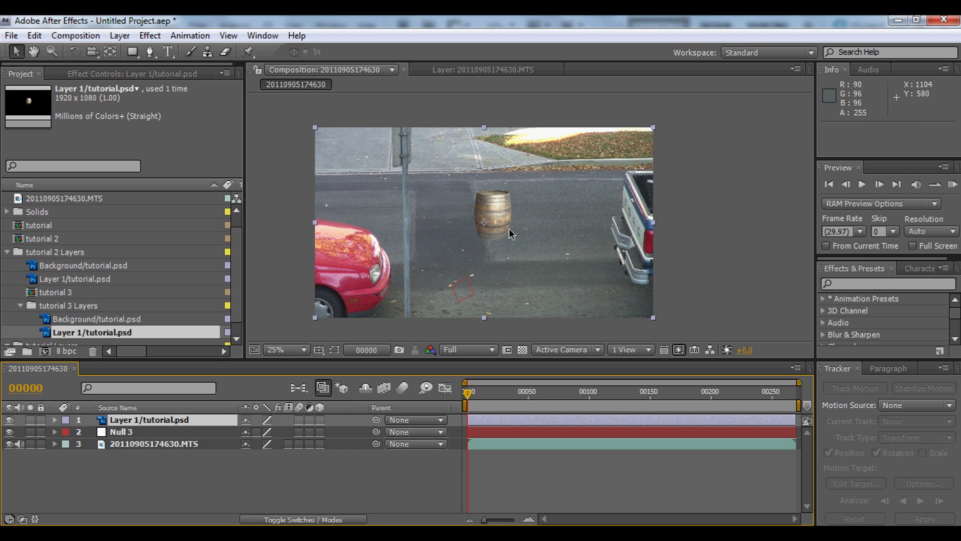
Parent the Layer 1/tutorial.psd barrel layer to Null 3 and check the barrel against the tracked street footage
scroll(507, 238, up, 2)
scroll(475, 266, down, 2)
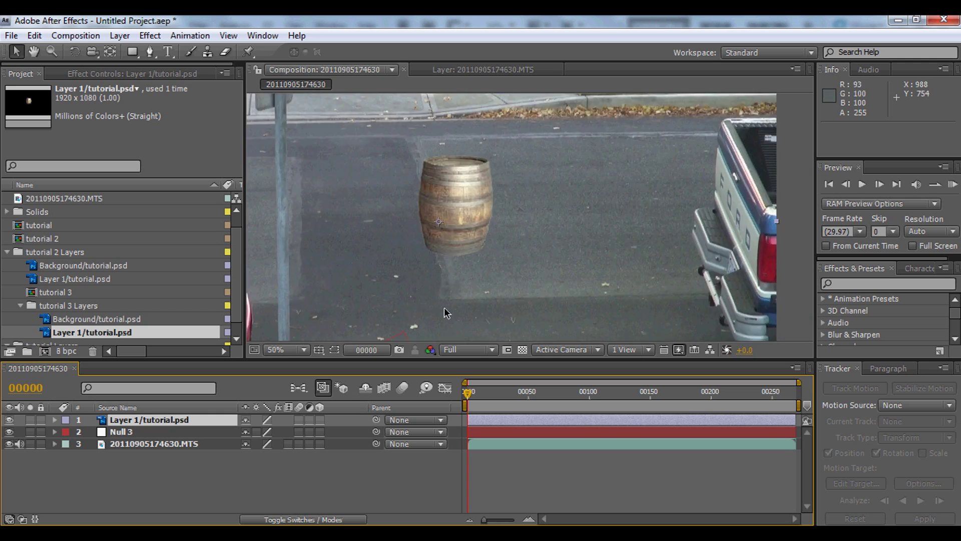
drag(376, 422, 150, 432)
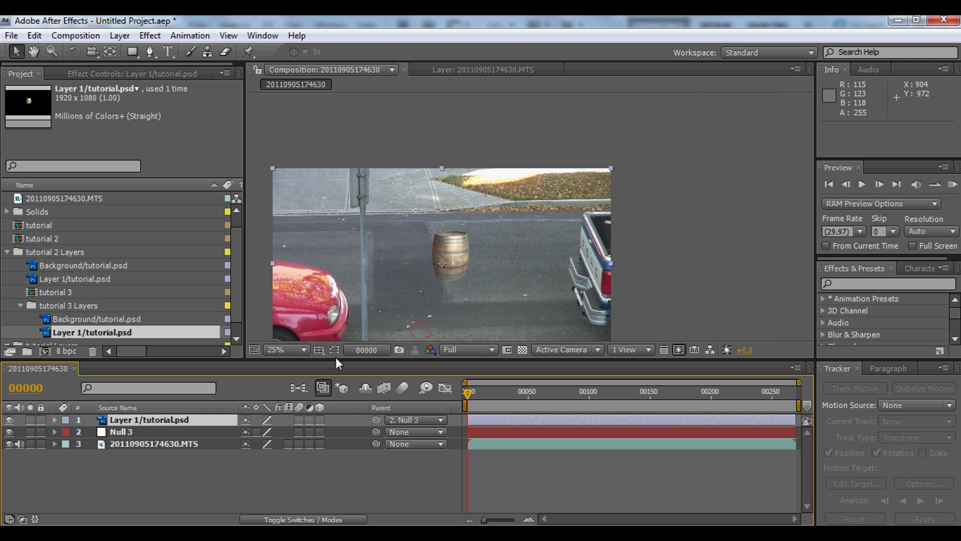
scroll(526, 257, up, 2)
scroll(488, 256, down, 2)
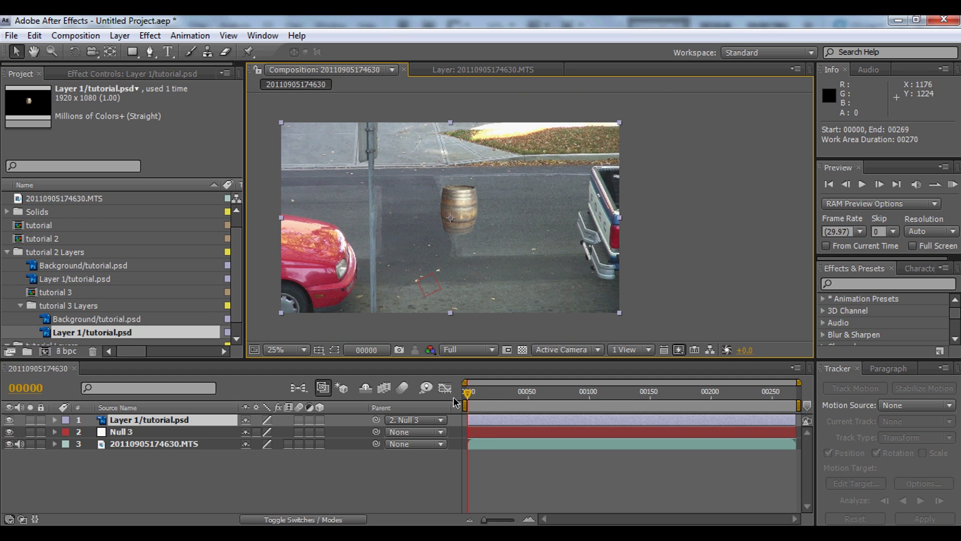
drag(471, 393, 438, 404)
click(299, 471)
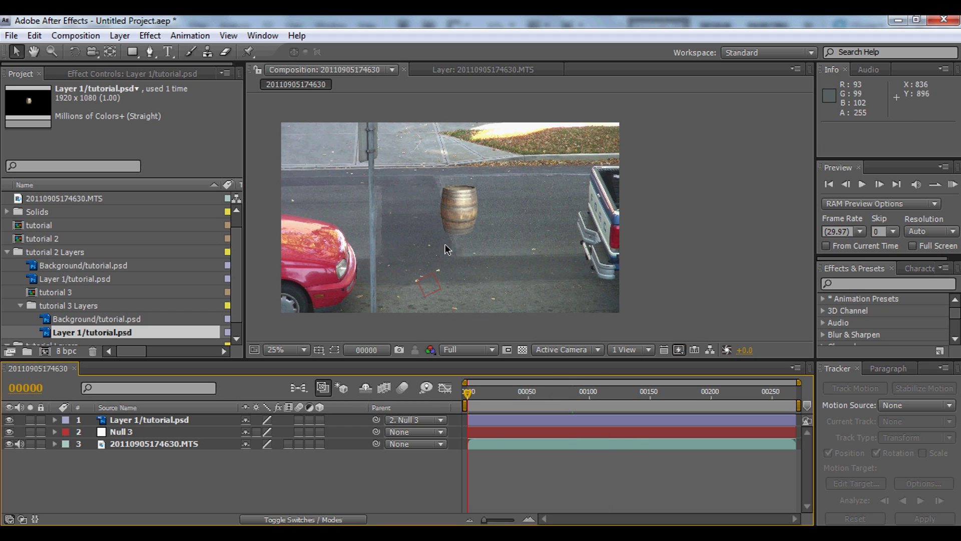
scroll(452, 232, up, 2)
scroll(448, 235, down, 2)
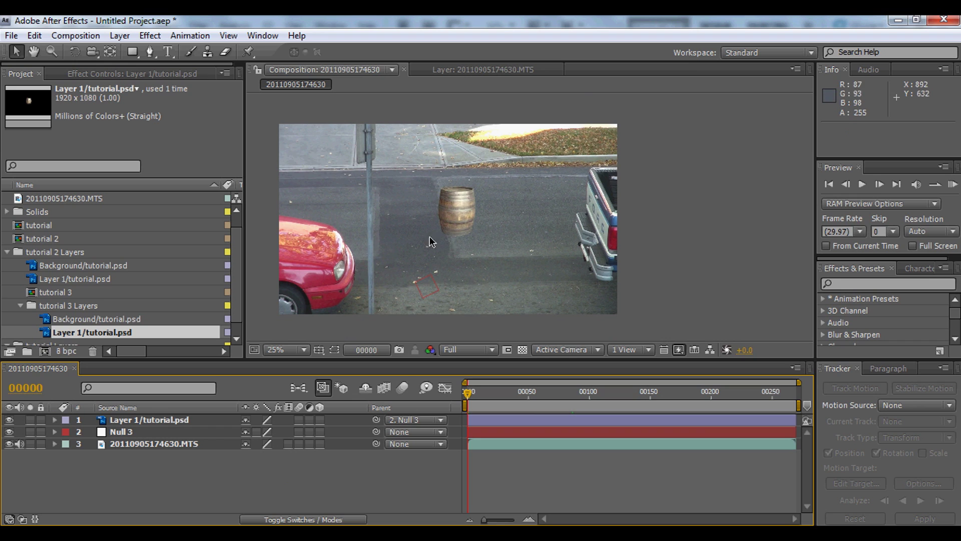
Duplicate the Layer 1/tutorial.psd barrel layer and apply the Tint effect to the upper copy
click(207, 420)
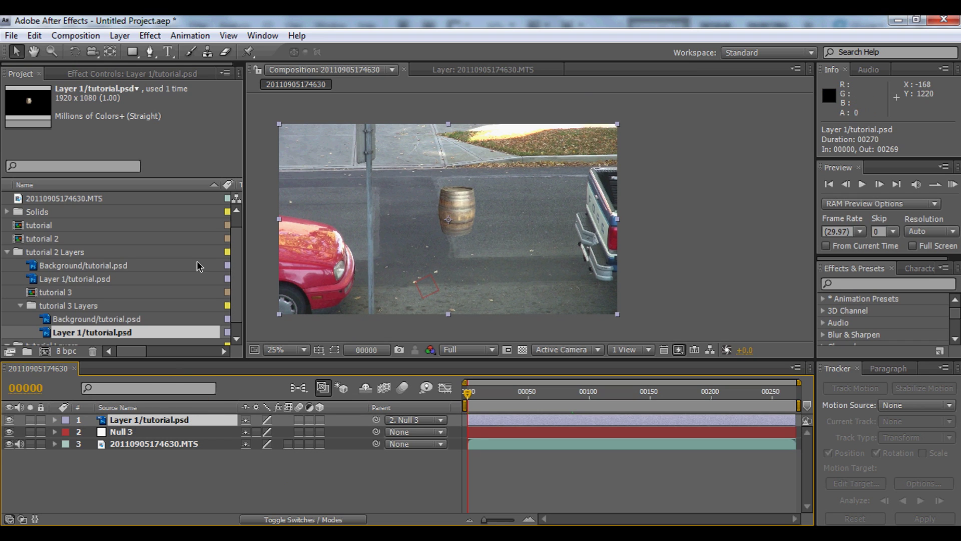
key(ctrl+d)
click(149, 35)
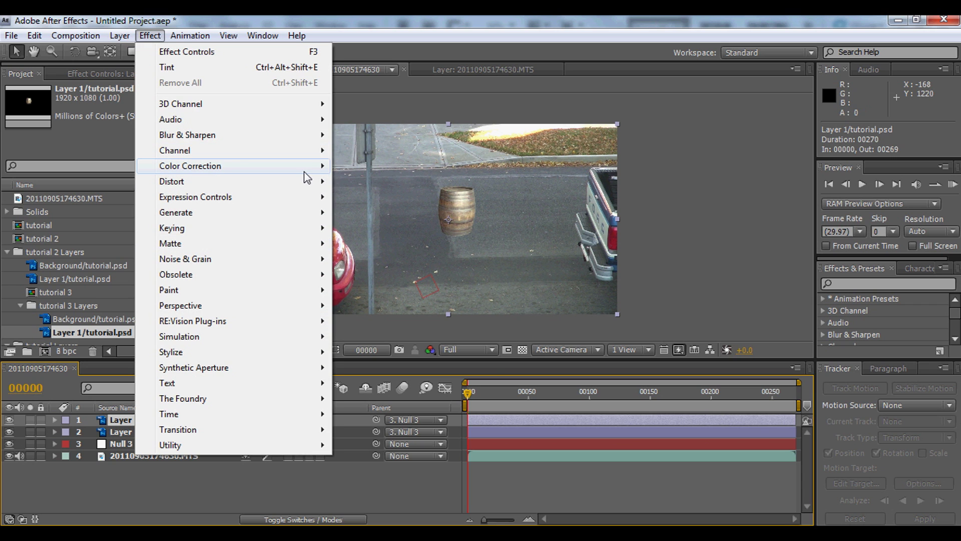
mouse_move(305, 172)
click(363, 530)
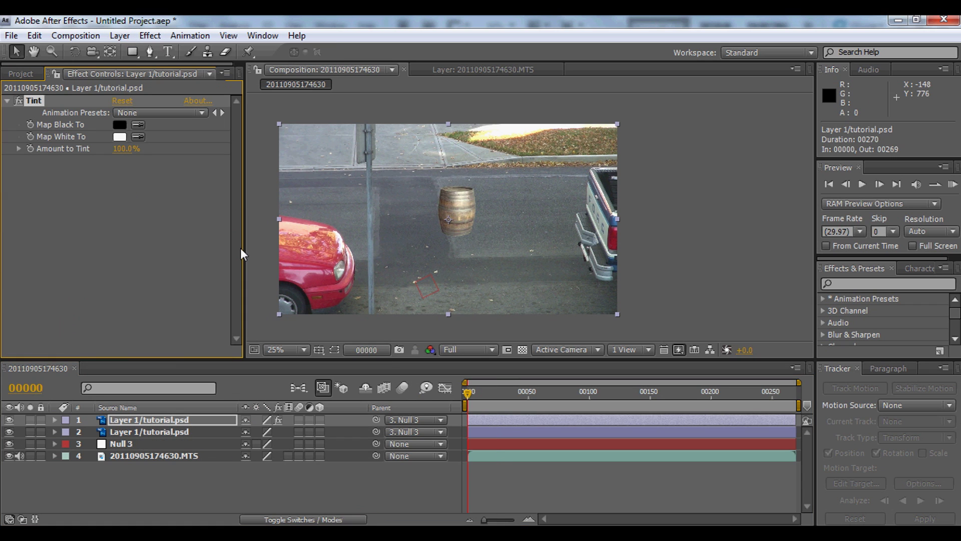
Set the Tint effect's Map White To colour to black and make the tinted barrel copy a 3D layer
click(121, 137)
drag(345, 445, 203, 522)
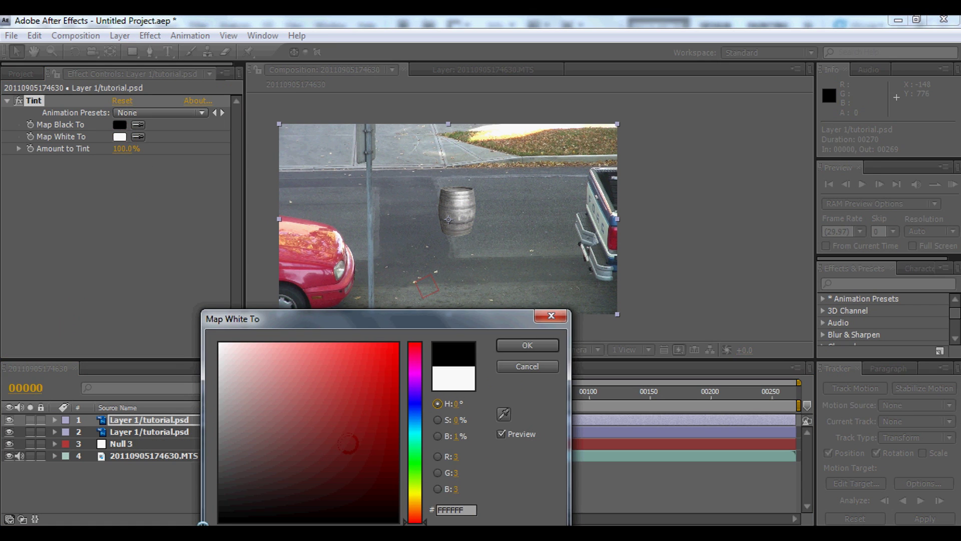
click(506, 345)
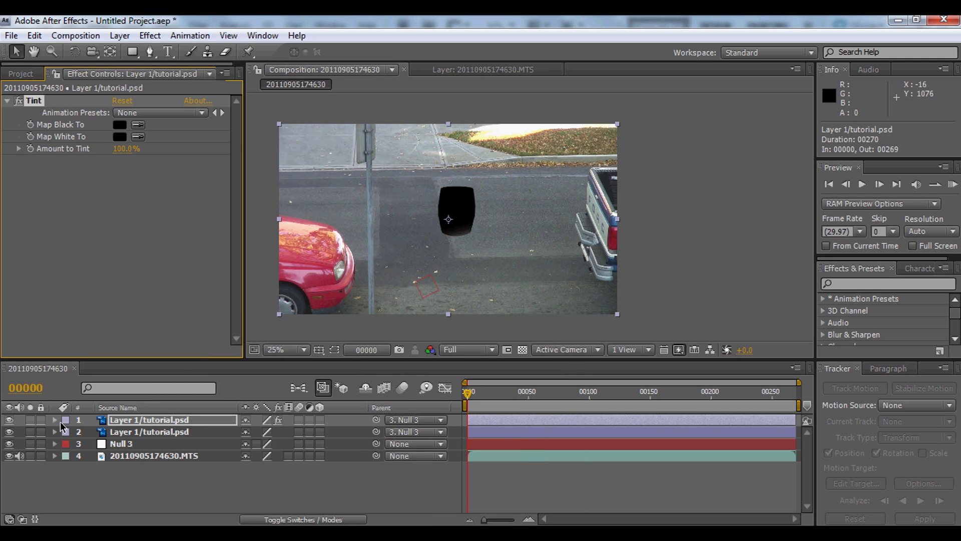
scroll(450, 220, up, 2)
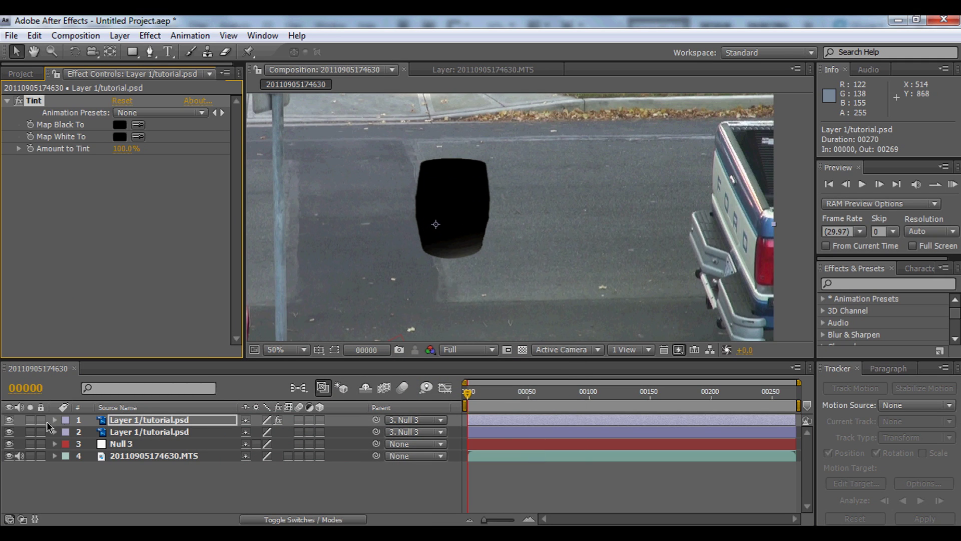
click(320, 421)
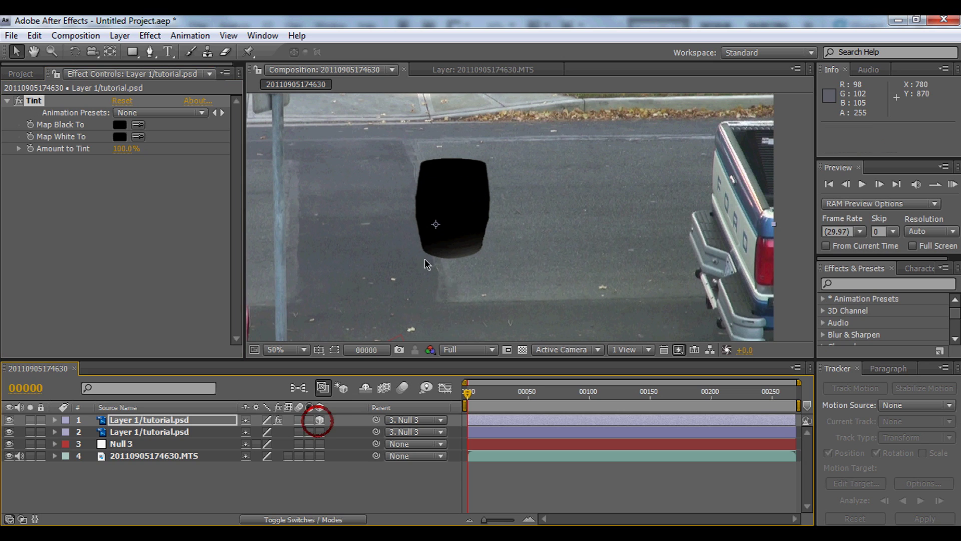
Try to rotate the black 3D barrel copy by -20° about its Z axis
key(w)
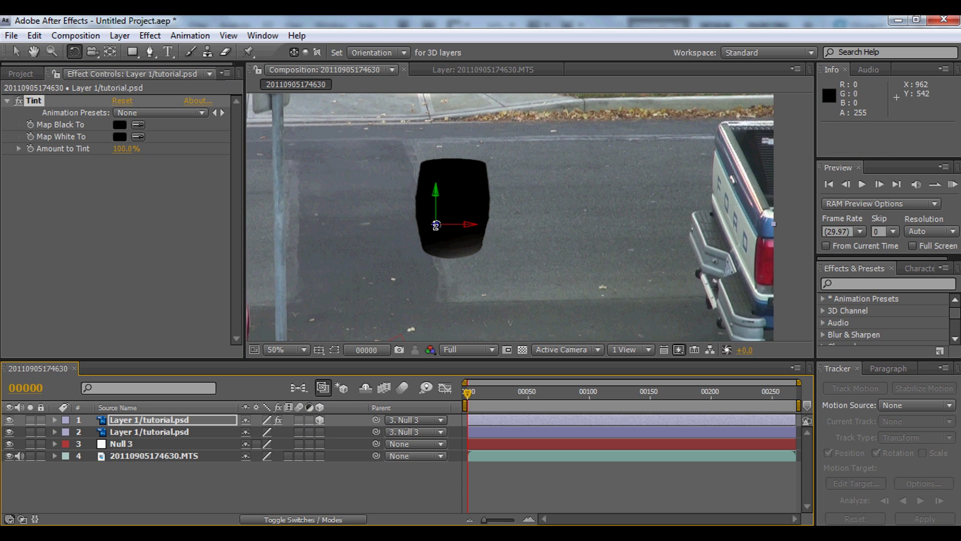
drag(436, 226, 459, 227)
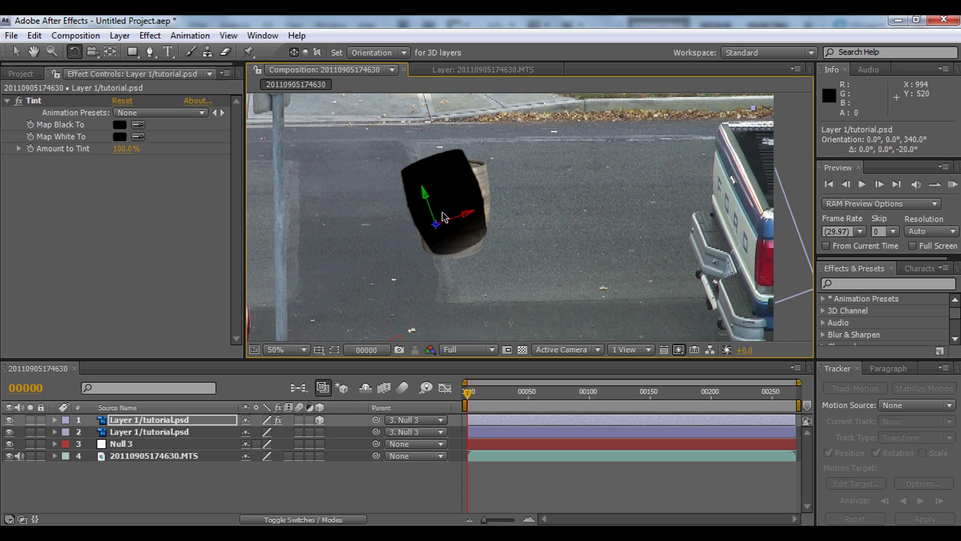
key(z)
key(ctrl+z)
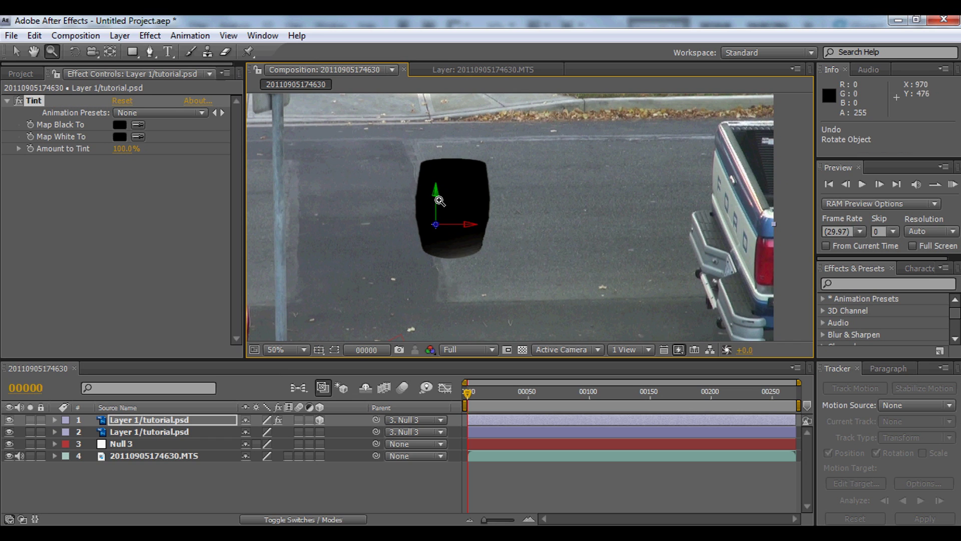
Rotate the black 3D barrel copy so it lies flat on the road as a shadow, with orientation about 257.4°, 341.5°, 92.4°
key(w)
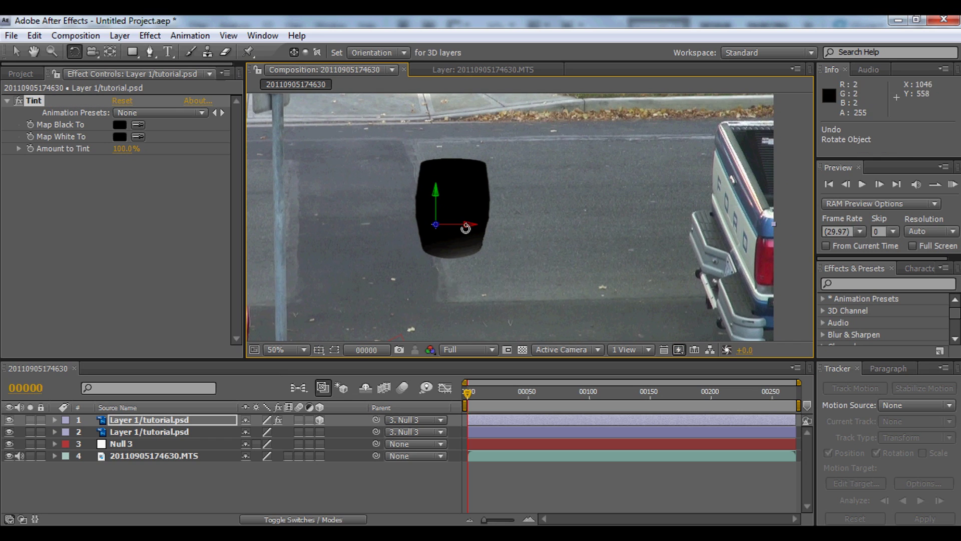
drag(467, 227, 463, 203)
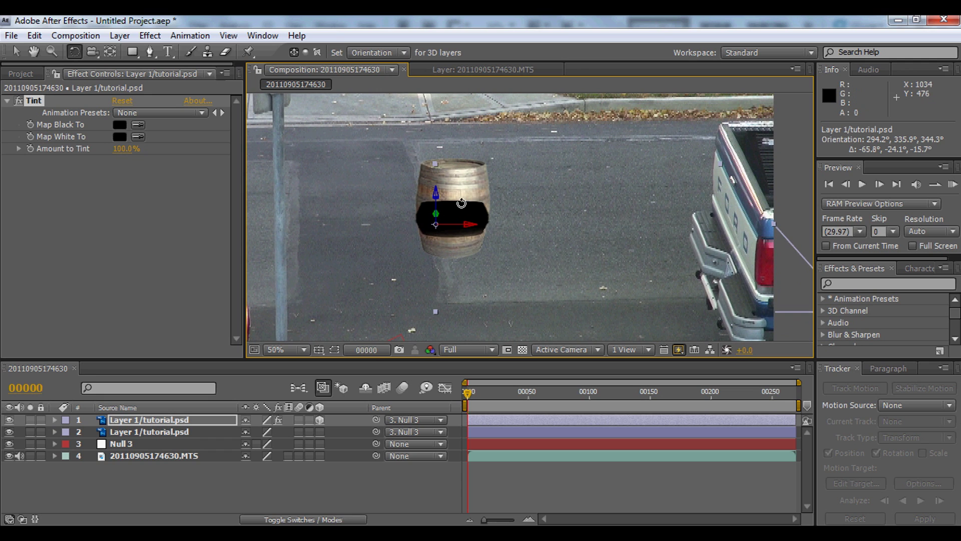
key(ctrl+z)
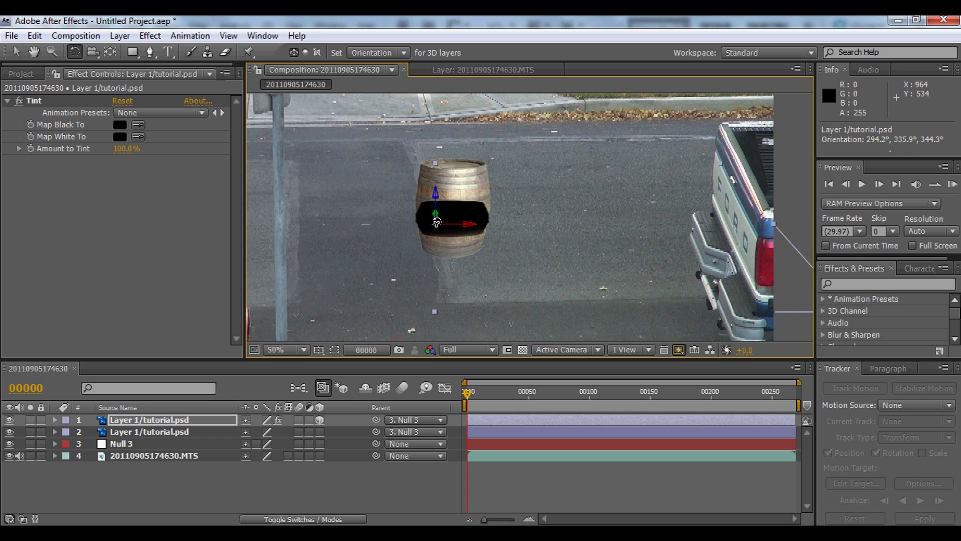
drag(440, 198, 399, 193)
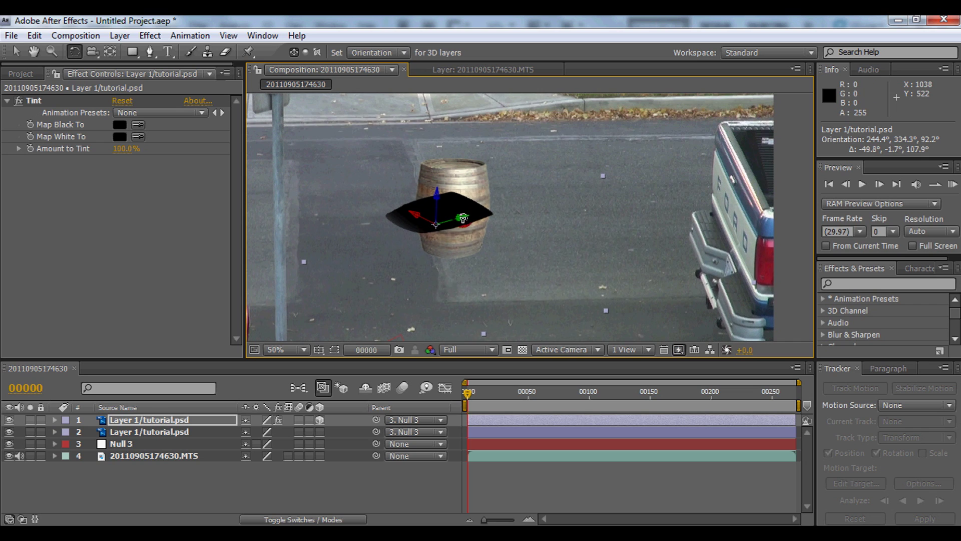
drag(457, 217, 496, 243)
Place the black copy at the barrel's base and move its layer beneath the original barrel layer
key(v)
drag(129, 425, 129, 438)
scroll(519, 225, down, 2)
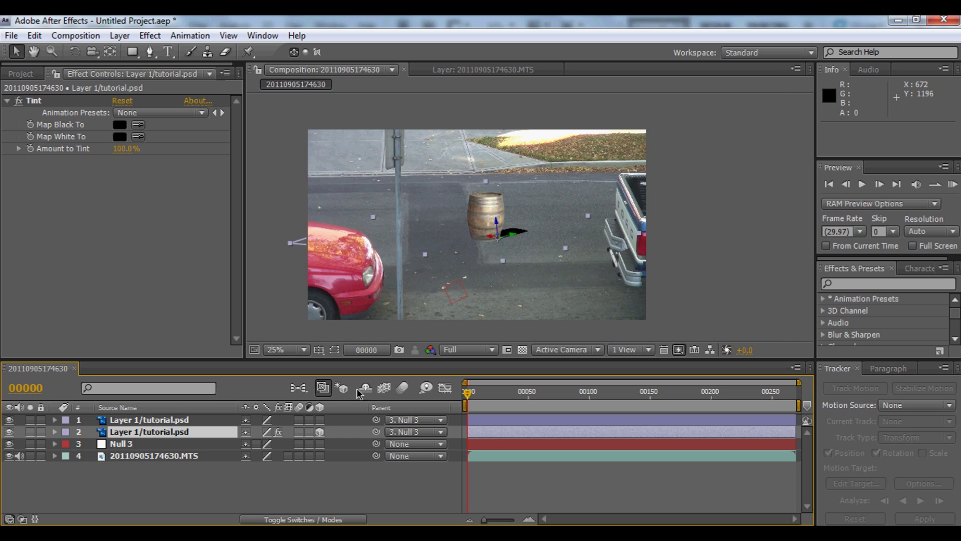
click(270, 477)
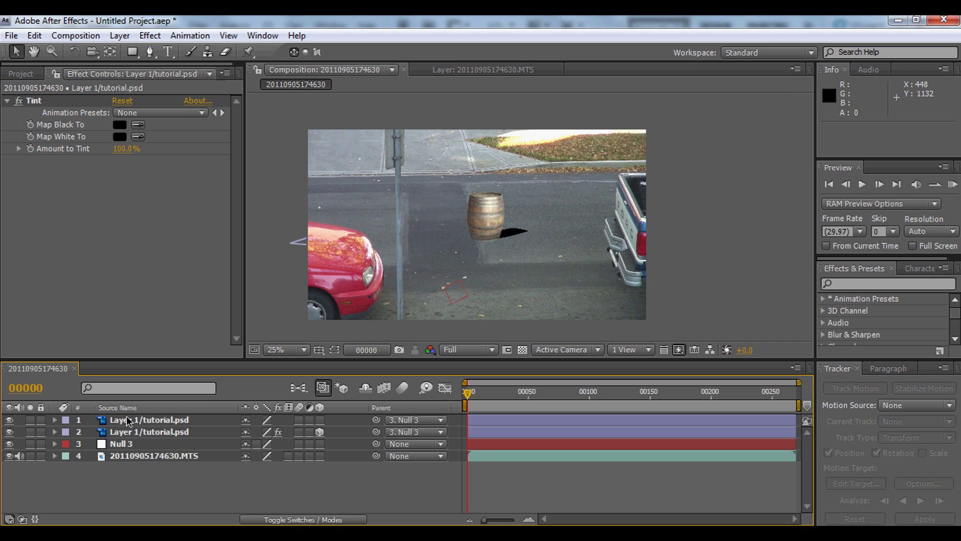
Set the opacity of the black shadow layer to 70% and check the shadow against the road
click(129, 421)
click(128, 432)
click(55, 431)
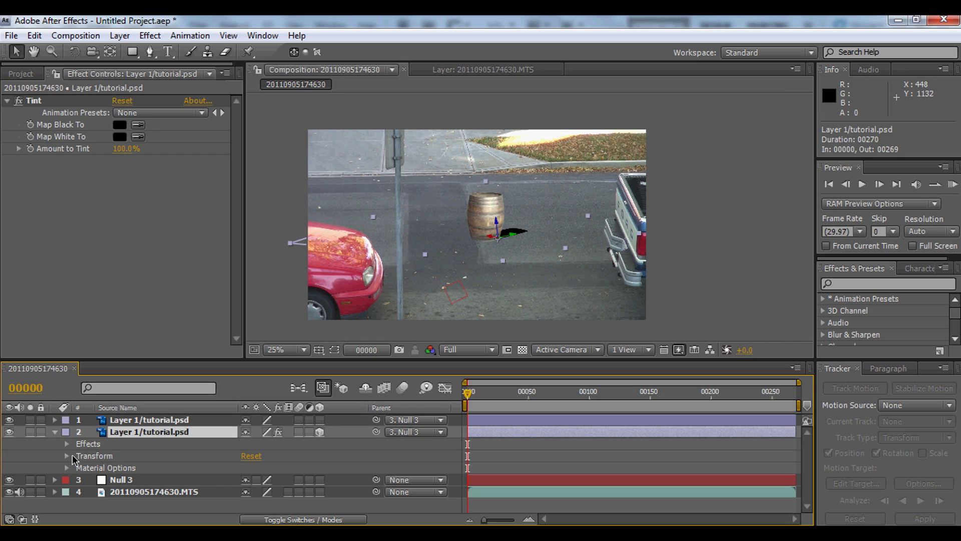
click(67, 457)
scroll(67, 458, down, 3)
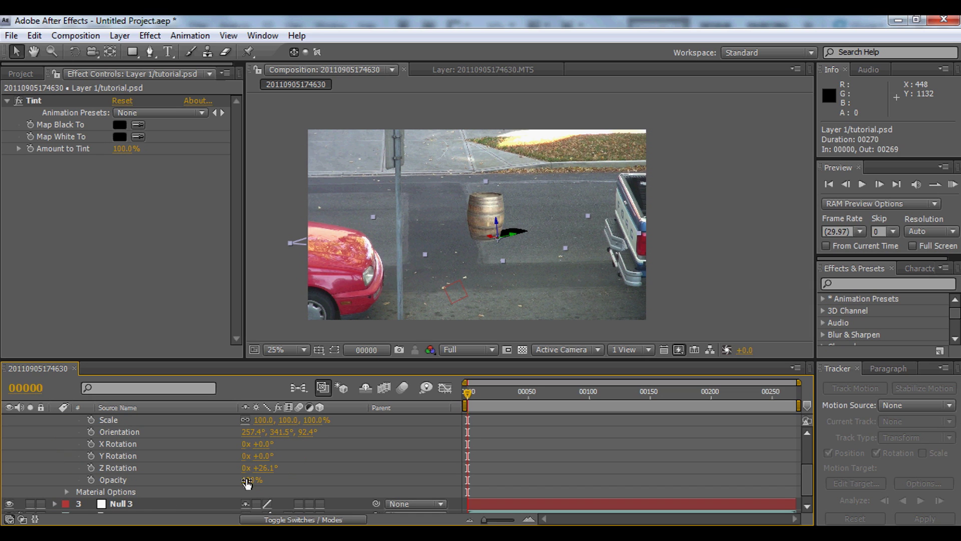
click(247, 481)
text(70)
click(61, 455)
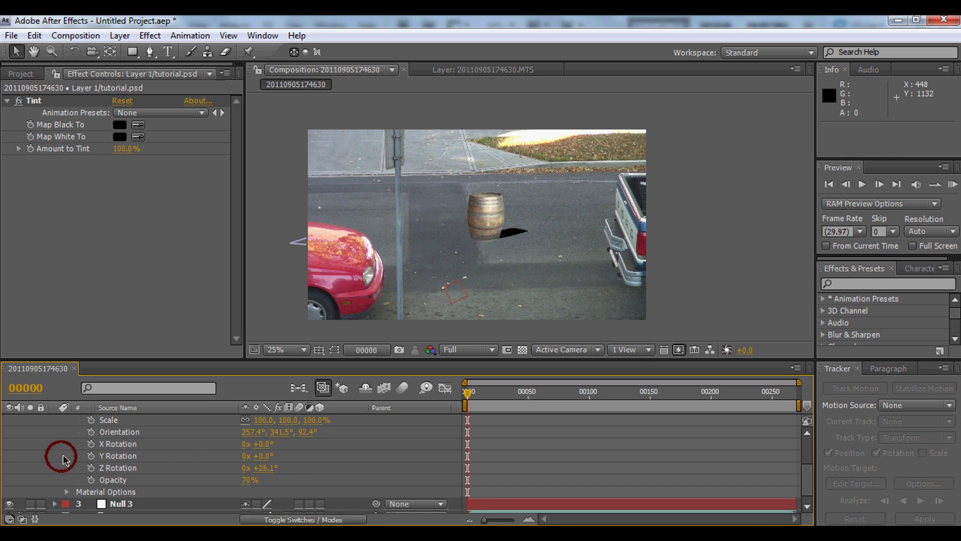
scroll(556, 248, up, 4)
scroll(500, 255, down, 4)
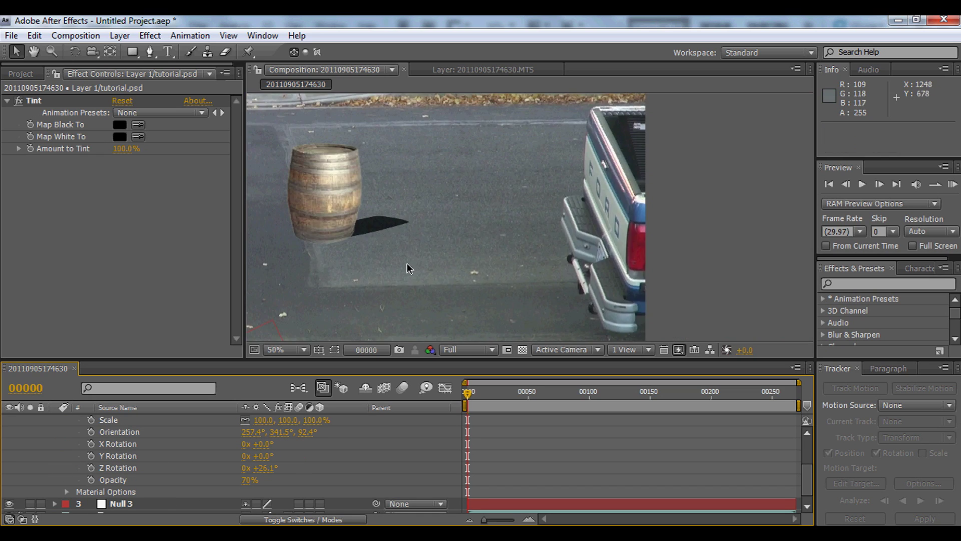
scroll(125, 448, up, 2)
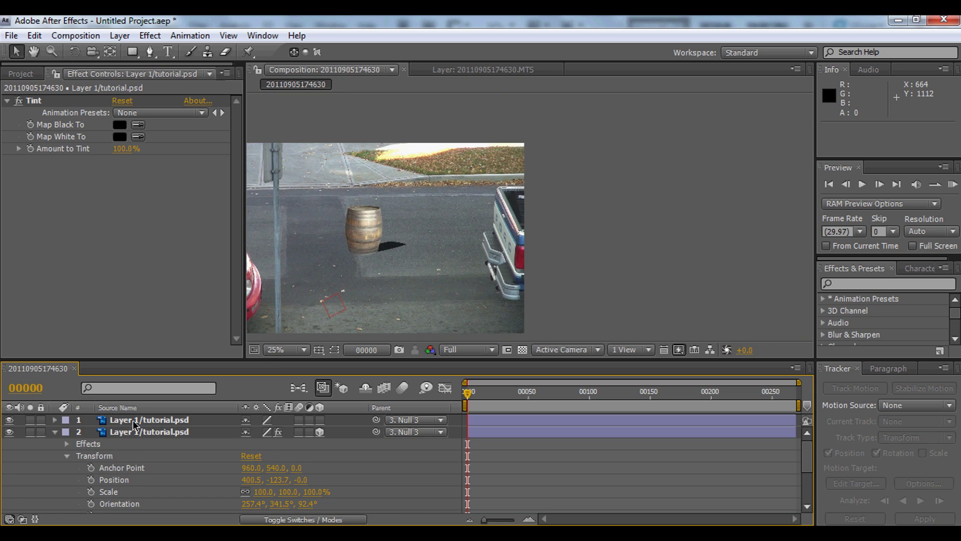
Apply the Levels effect to the original Layer 1/tutorial.psd barrel layer
click(135, 424)
click(56, 432)
click(172, 419)
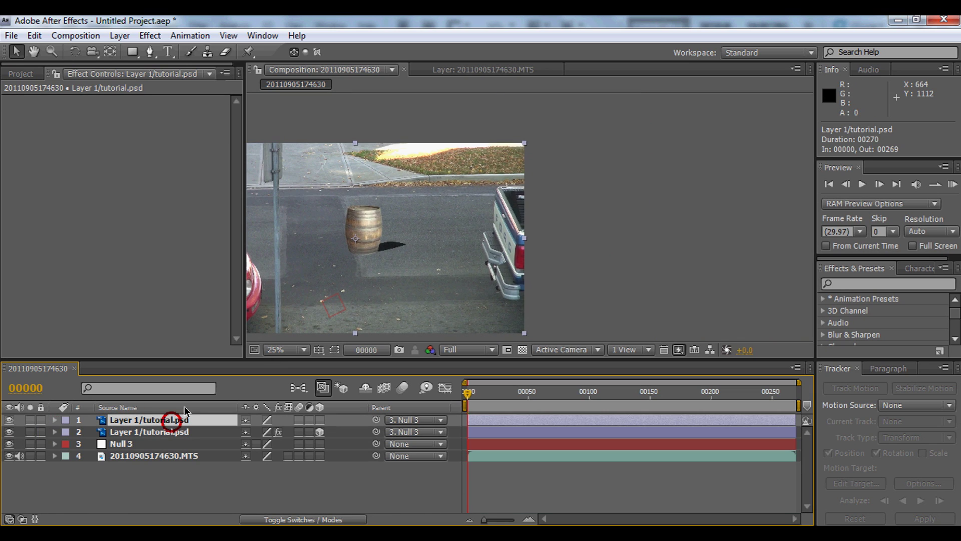
scroll(343, 242, down, 1)
scroll(343, 248, up, 1)
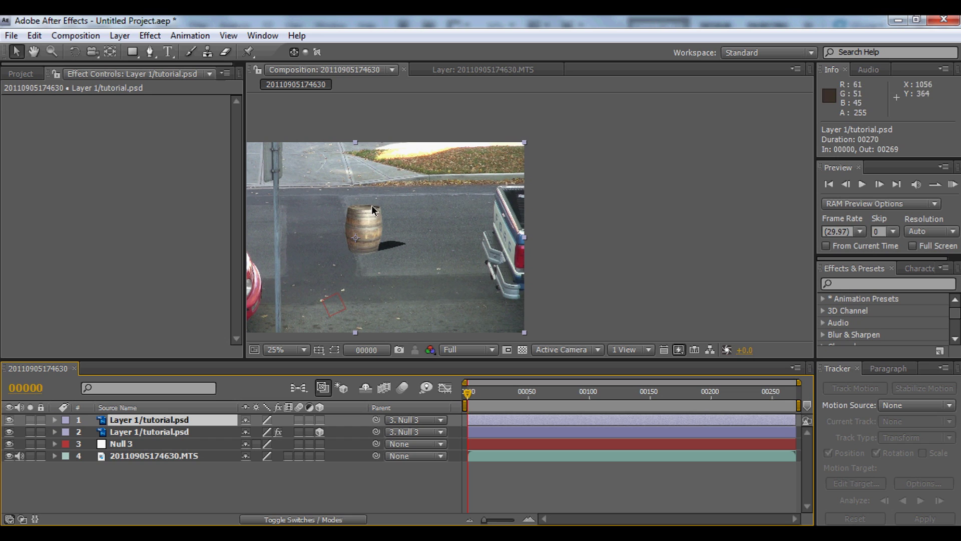
key(h)
key(v)
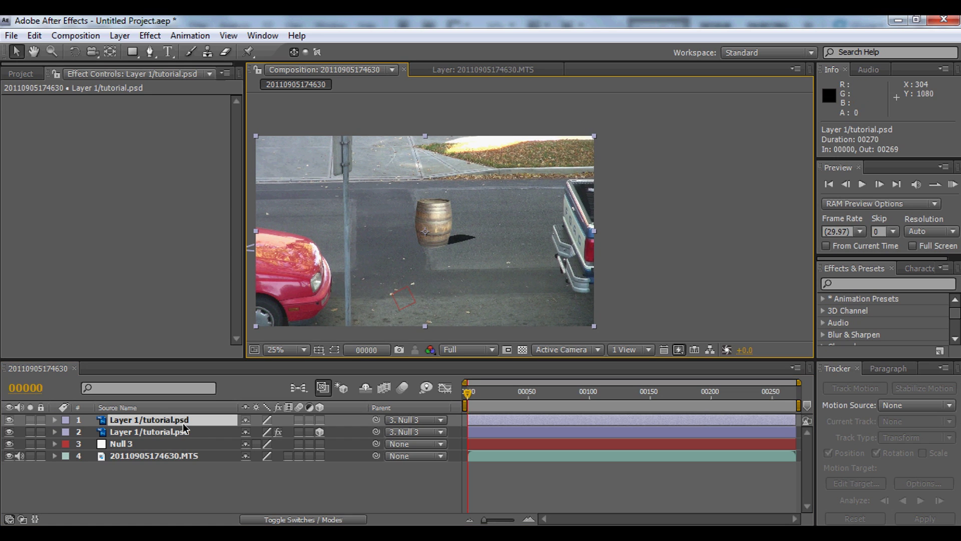
click(161, 36)
mouse_move(273, 166)
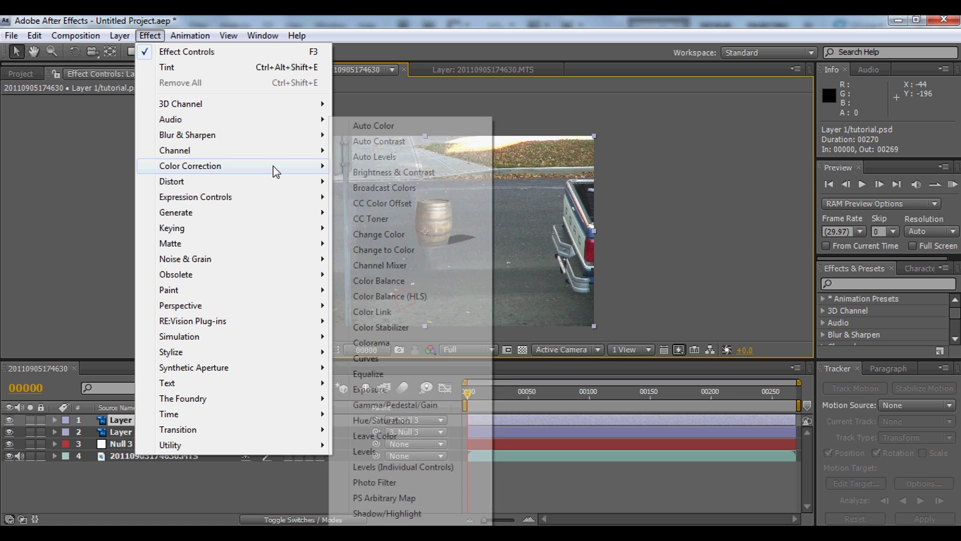
click(397, 453)
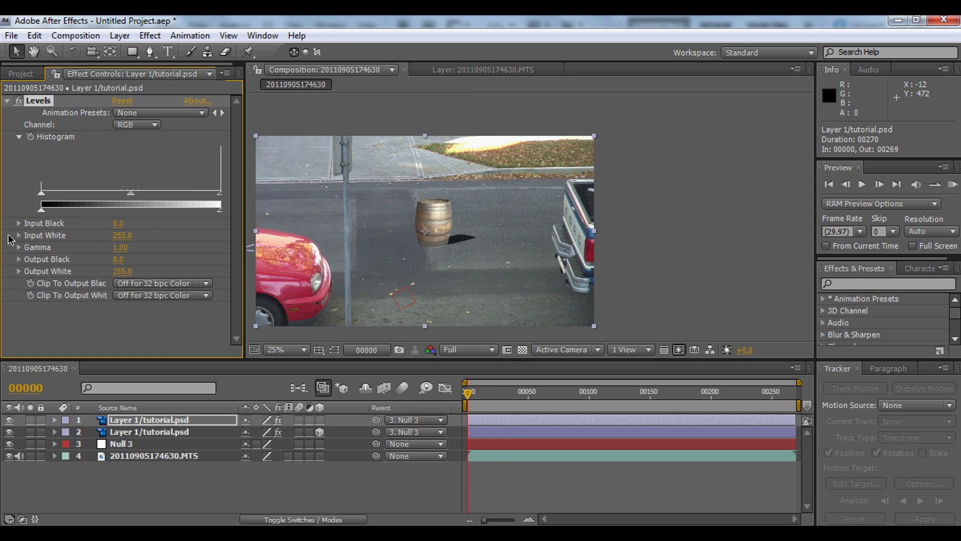
Adjust the barrel's Levels to Input Black 27, Input White 233 and Gamma 0.99, and check it against the footage
drag(42, 195, 73, 200)
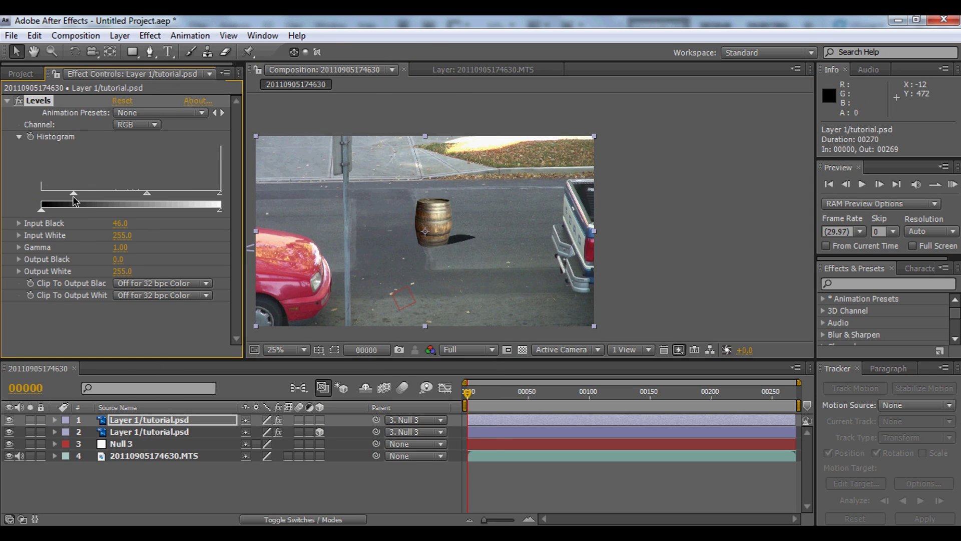
scroll(353, 271, up, 1)
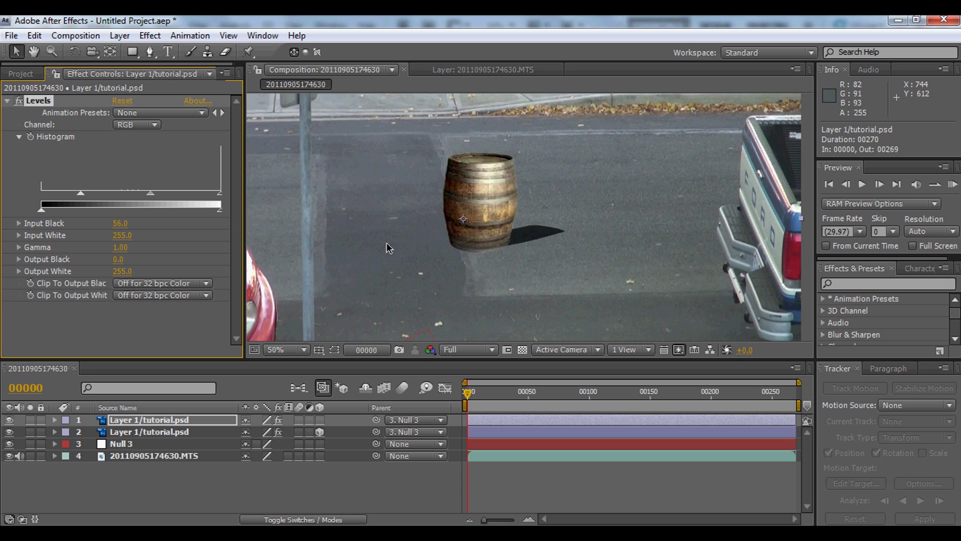
scroll(440, 197, down, 1)
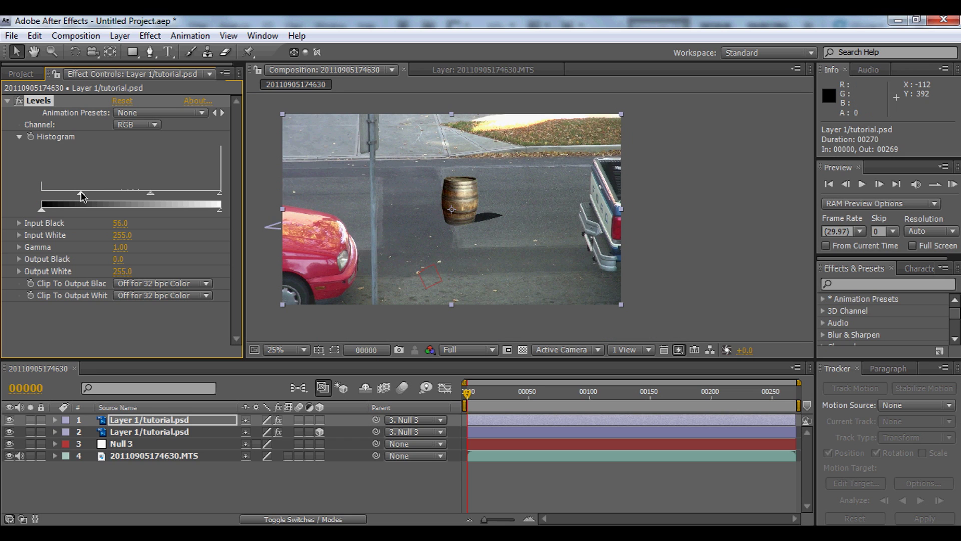
drag(83, 197, 59, 196)
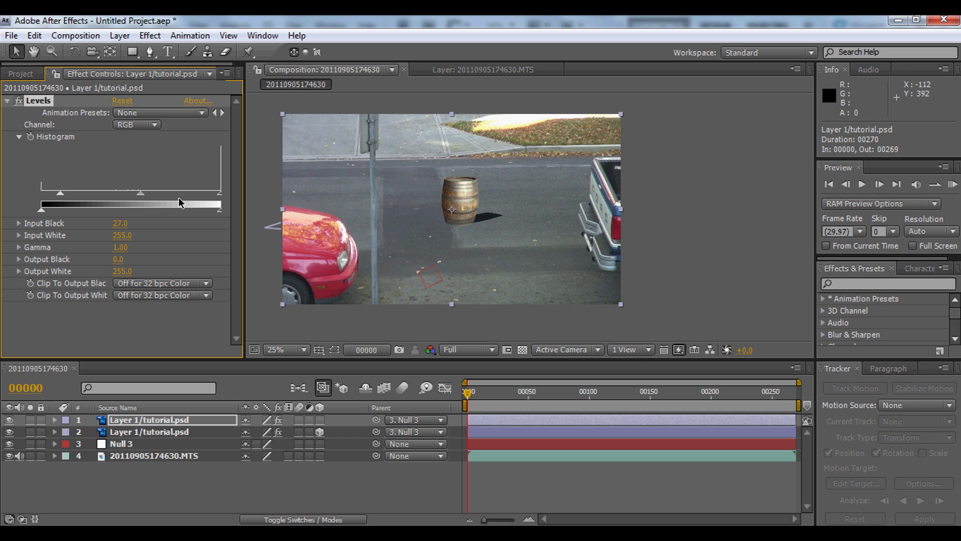
mouse_move(141, 194)
mouse_down()
mouse_move(122, 196)
mouse_move(134, 198)
mouse_up()
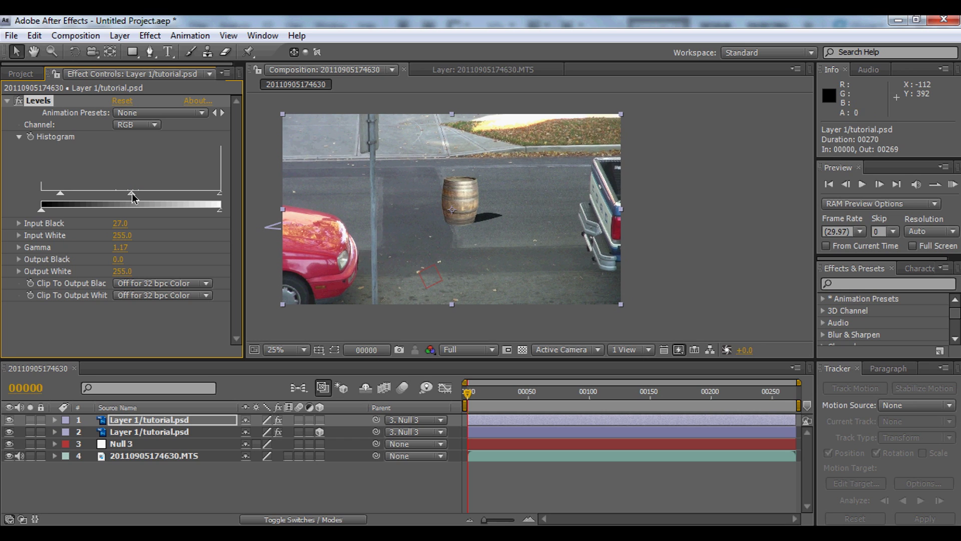
drag(220, 193, 205, 195)
drag(124, 194, 133, 194)
click(204, 486)
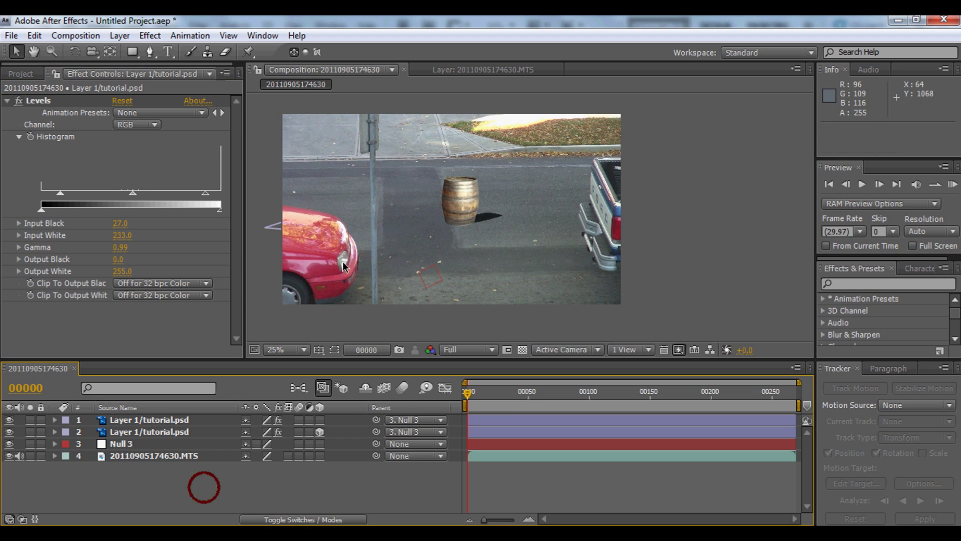
scroll(396, 232, up, 2)
scroll(396, 233, down, 4)
scroll(441, 238, up, 1)
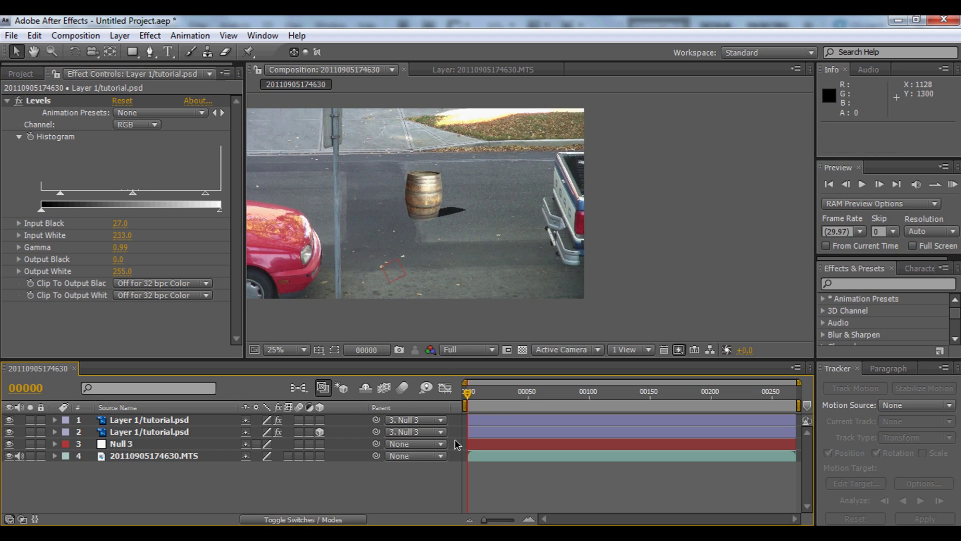
Lower the black shadow layer's opacity to 50%
click(470, 396)
click(125, 432)
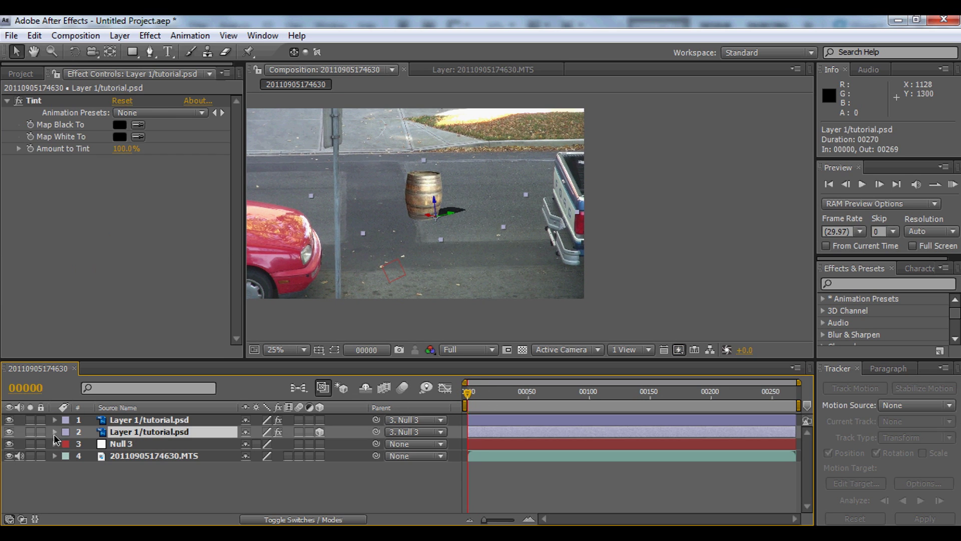
click(52, 432)
scroll(168, 479, down, 2)
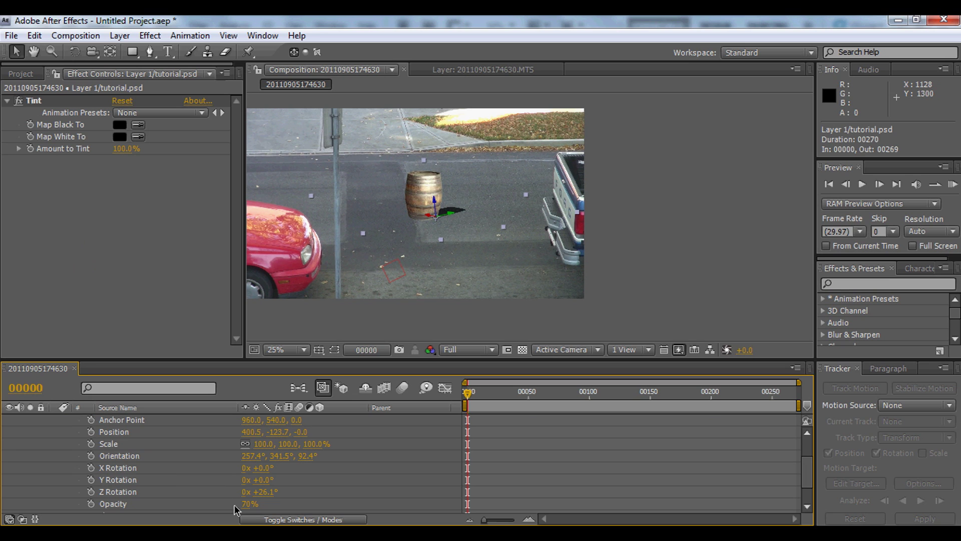
drag(245, 511, 236, 508)
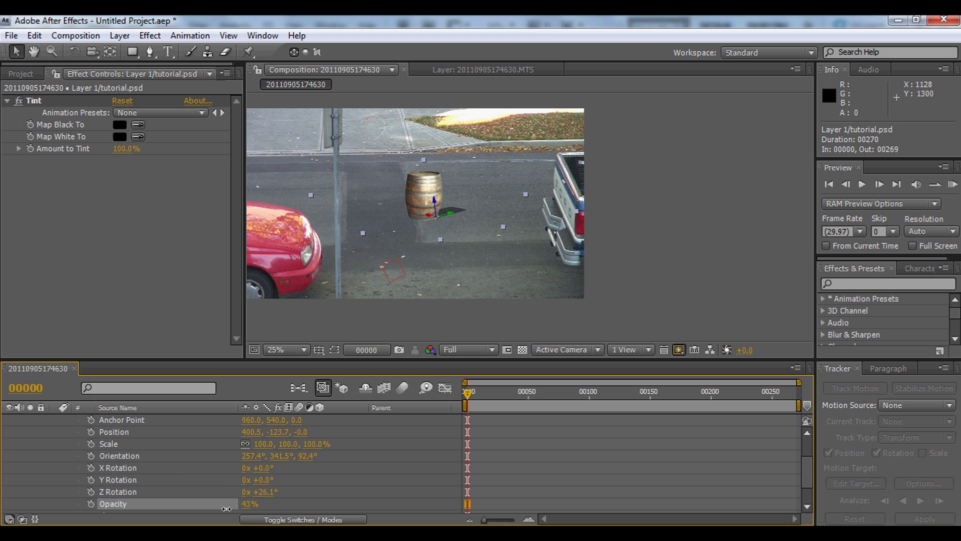
click(81, 470)
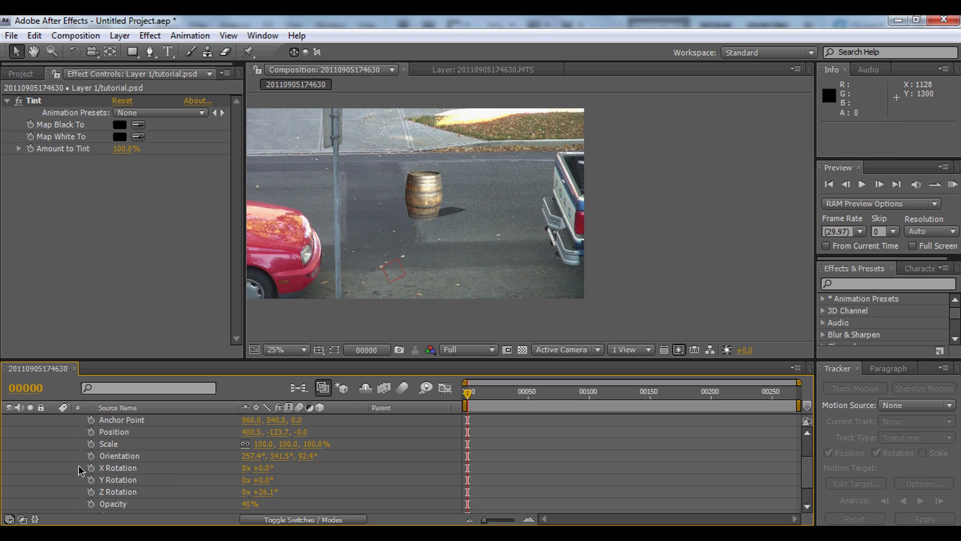
drag(246, 501, 256, 506)
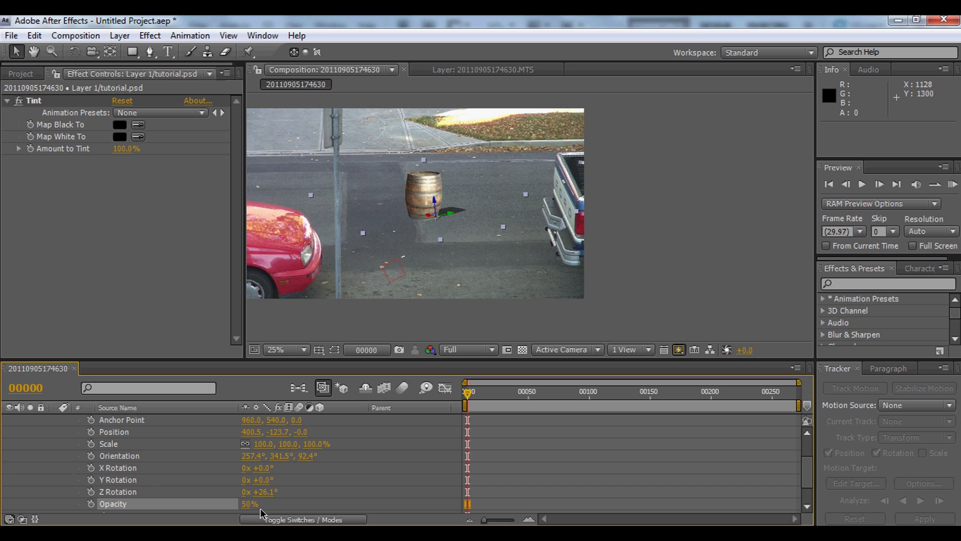
click(10, 461)
scroll(47, 445, up, 2)
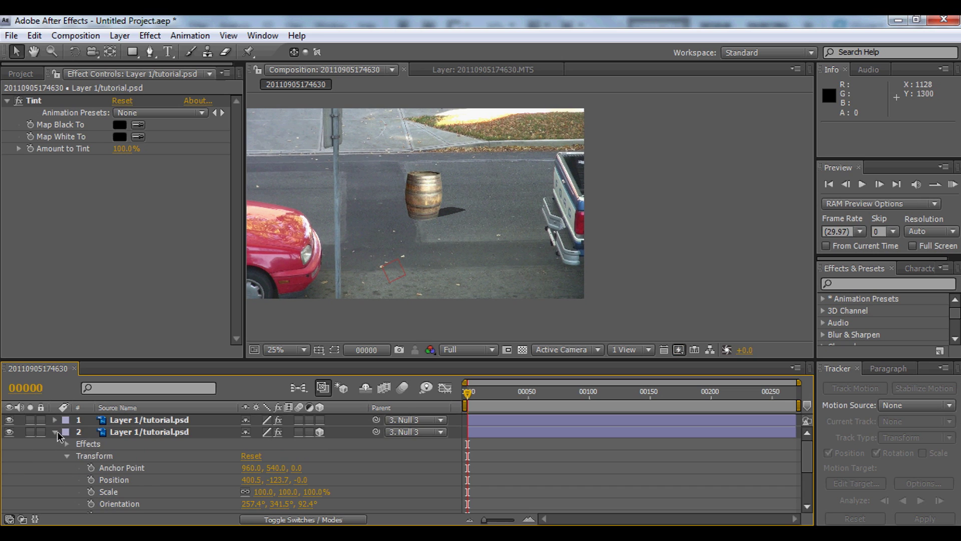
click(56, 433)
Add a new adjustment layer above all the layers in the composition
right_click(126, 482)
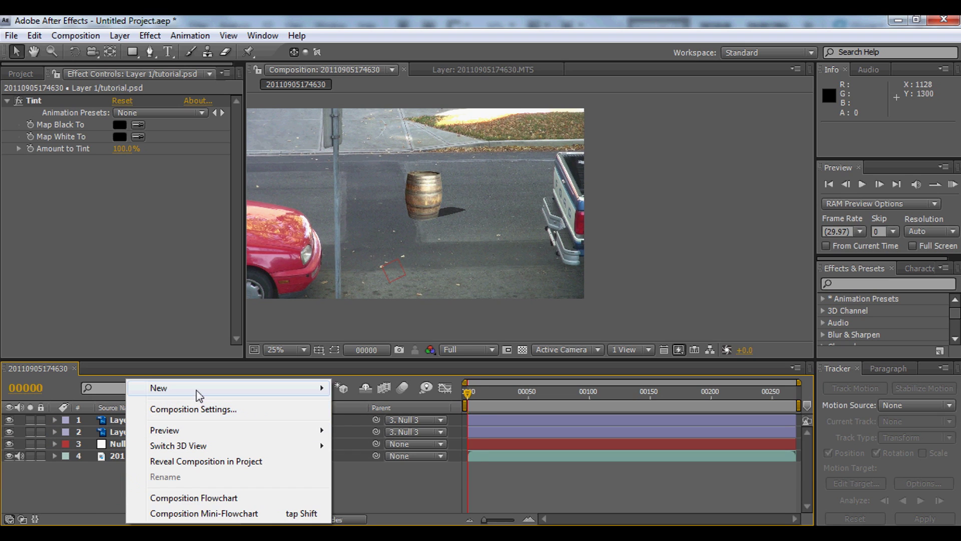
mouse_move(199, 395)
click(383, 501)
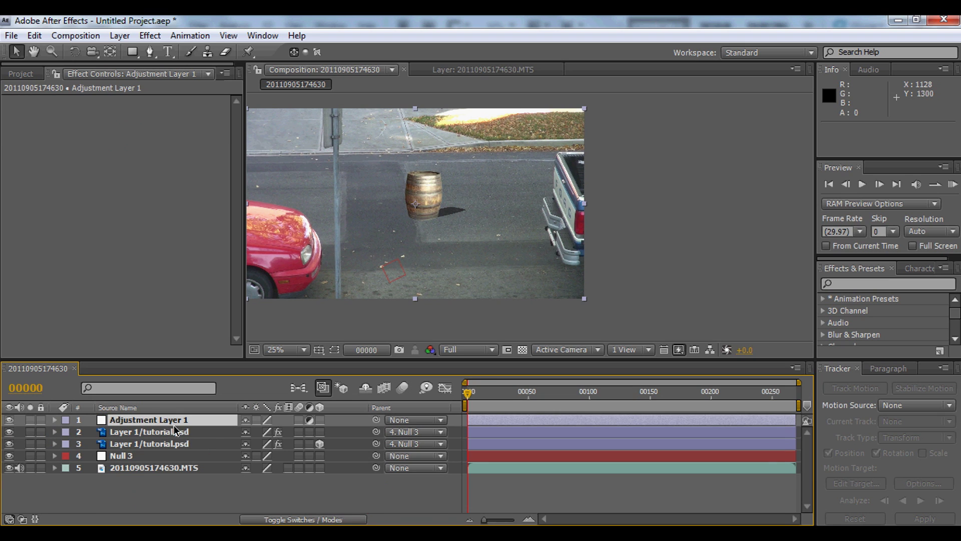
scroll(361, 199, down, 1)
scroll(361, 199, up, 1)
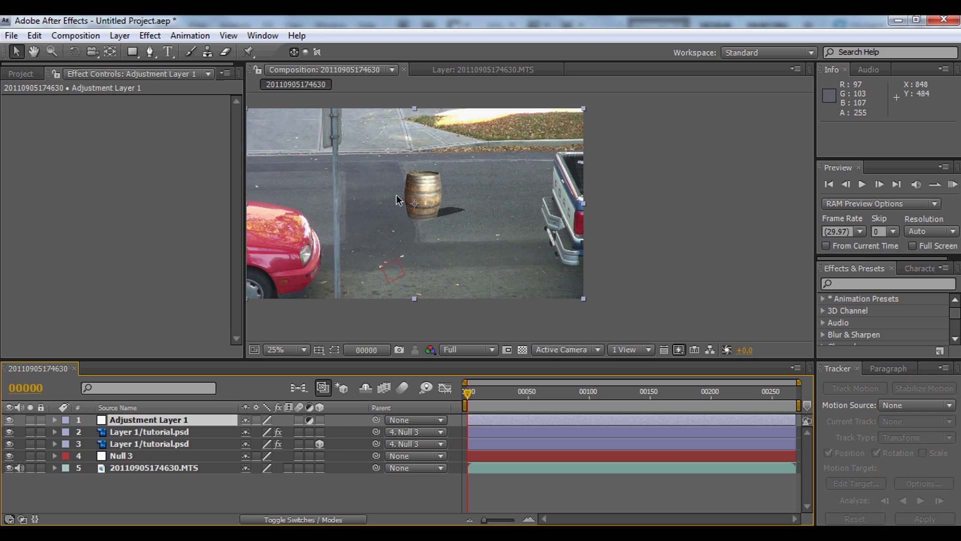
Apply the Curves color correction effect to the adjustment layer
click(150, 35)
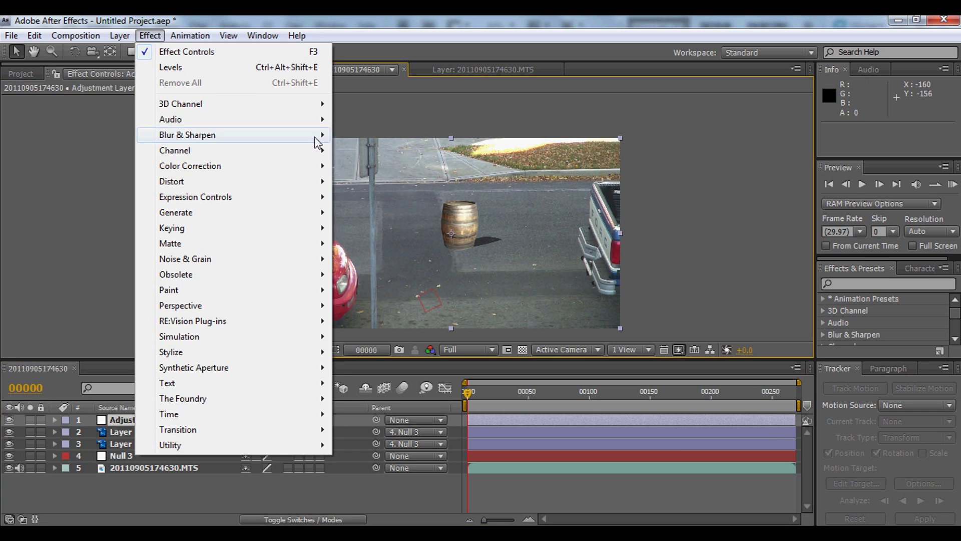
mouse_move(326, 166)
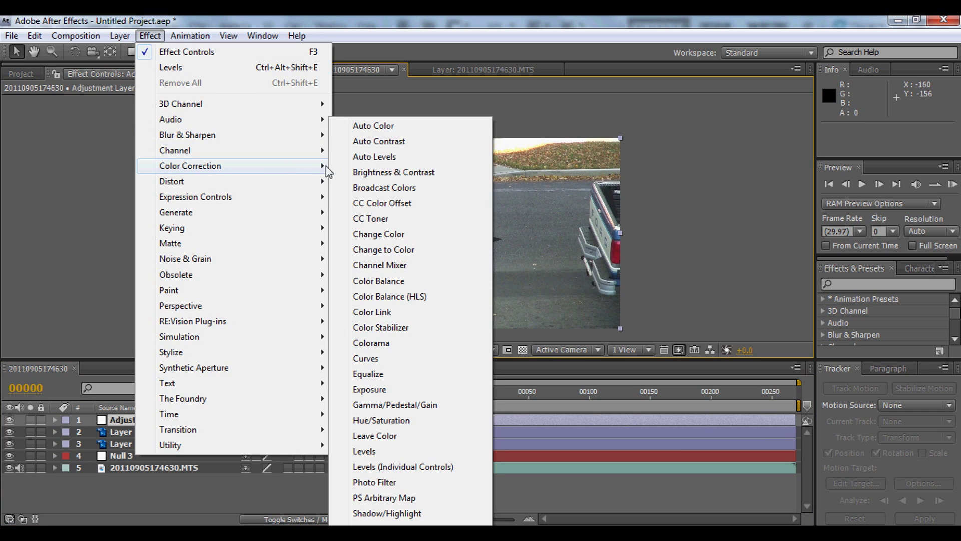
click(413, 358)
Reshape the adjustment layer's Red and Blue curves by moving each channel's highlight end point inward and down
drag(154, 150, 149, 128)
click(155, 125)
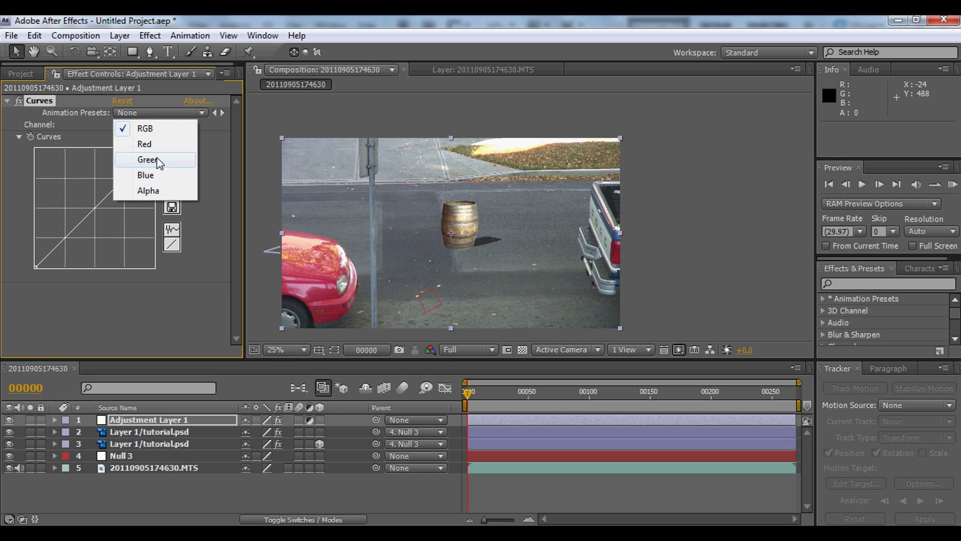
click(159, 146)
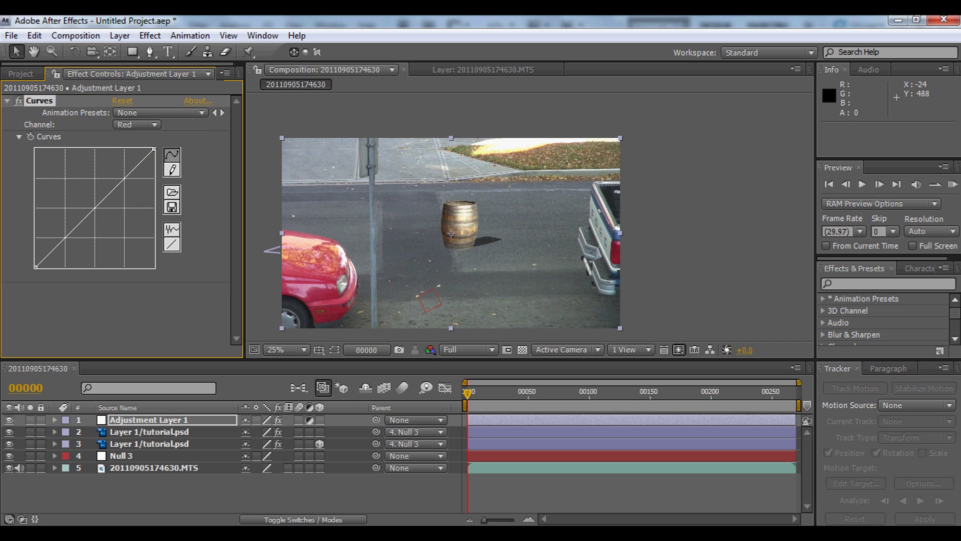
drag(155, 148, 122, 170)
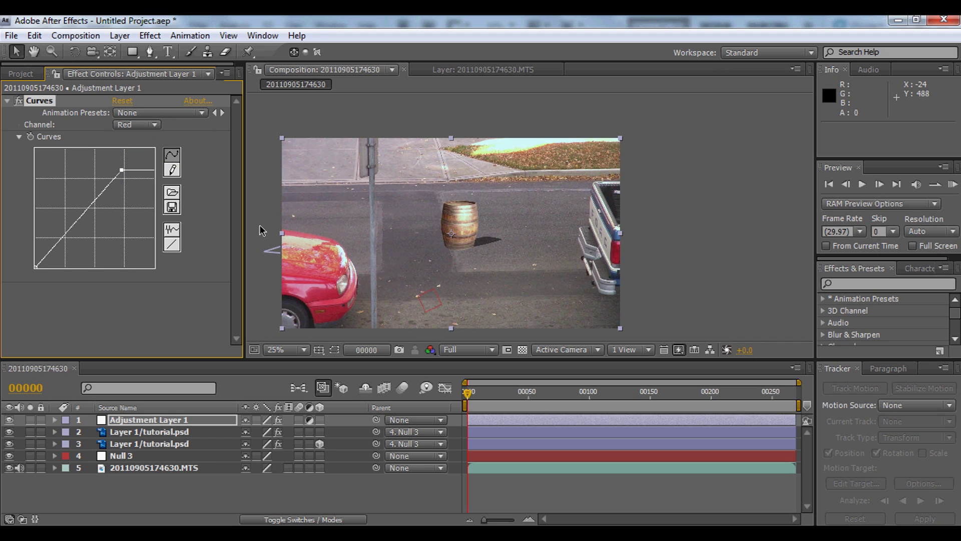
click(154, 129)
click(152, 156)
drag(154, 149, 127, 179)
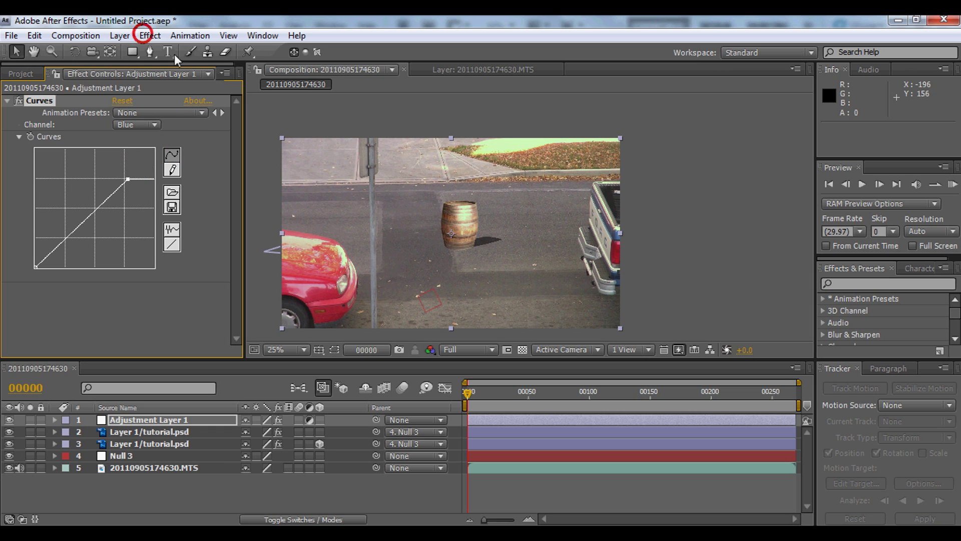
Add Hue/Saturation to the adjustment layer with Master Saturation -6 and Master Lightness -10
click(145, 35)
mouse_move(286, 168)
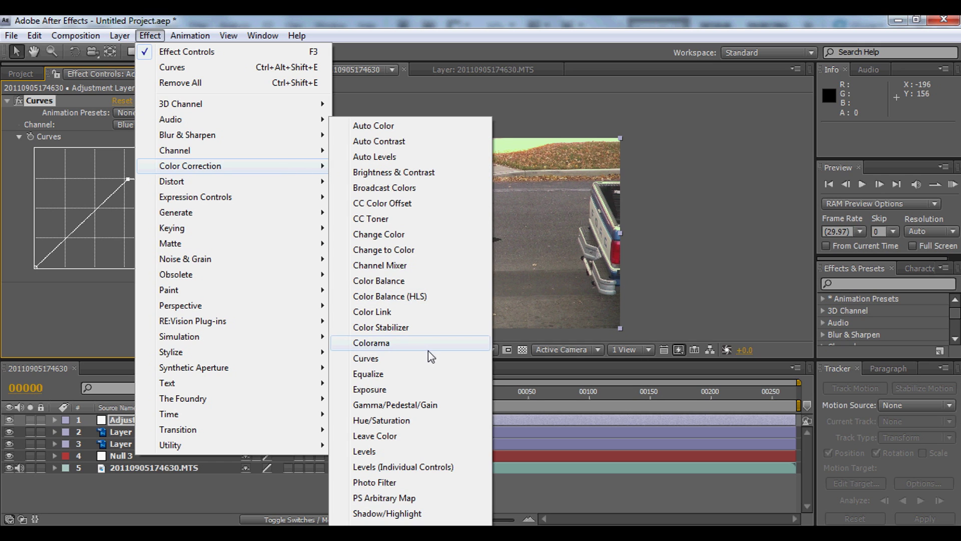
click(403, 422)
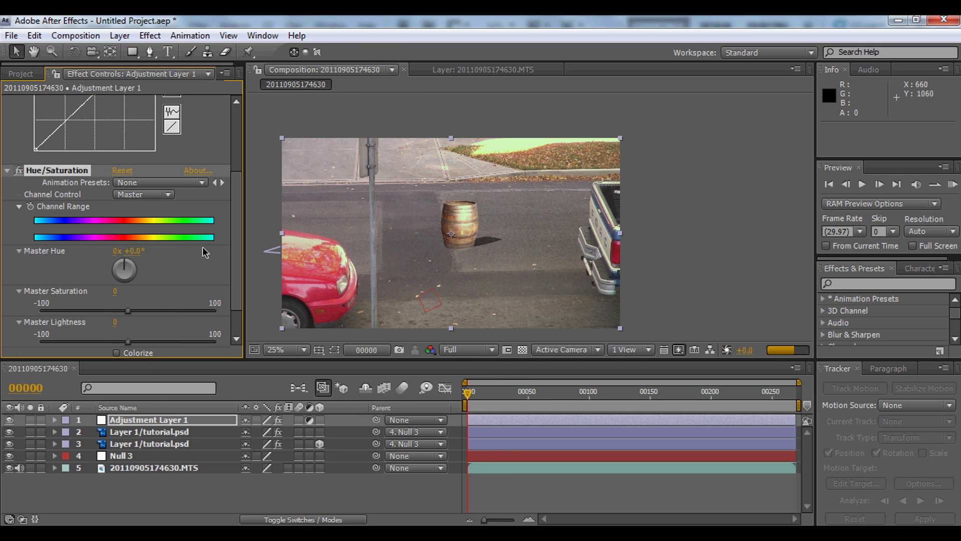
mouse_move(127, 312)
mouse_down()
mouse_move(146, 312)
mouse_move(78, 311)
mouse_move(113, 311)
mouse_up()
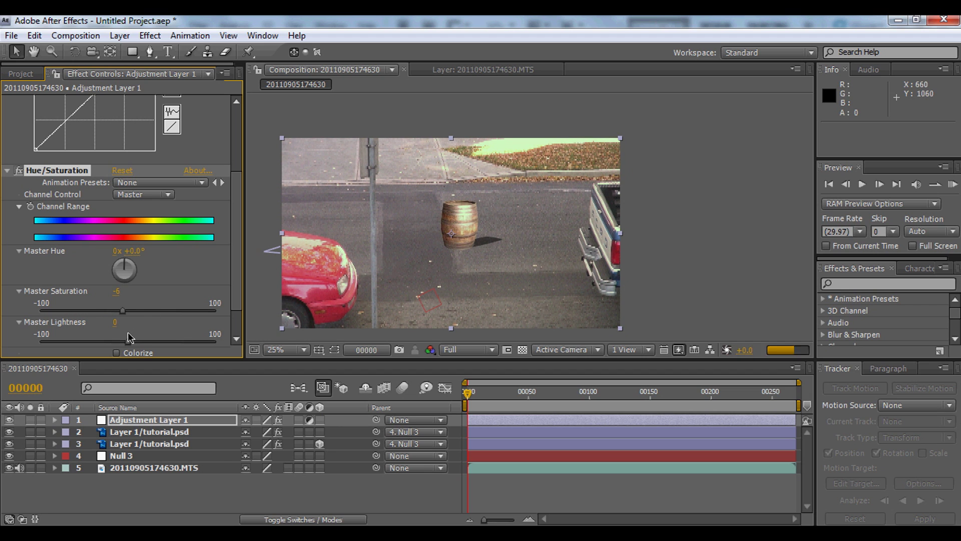
drag(128, 342, 120, 345)
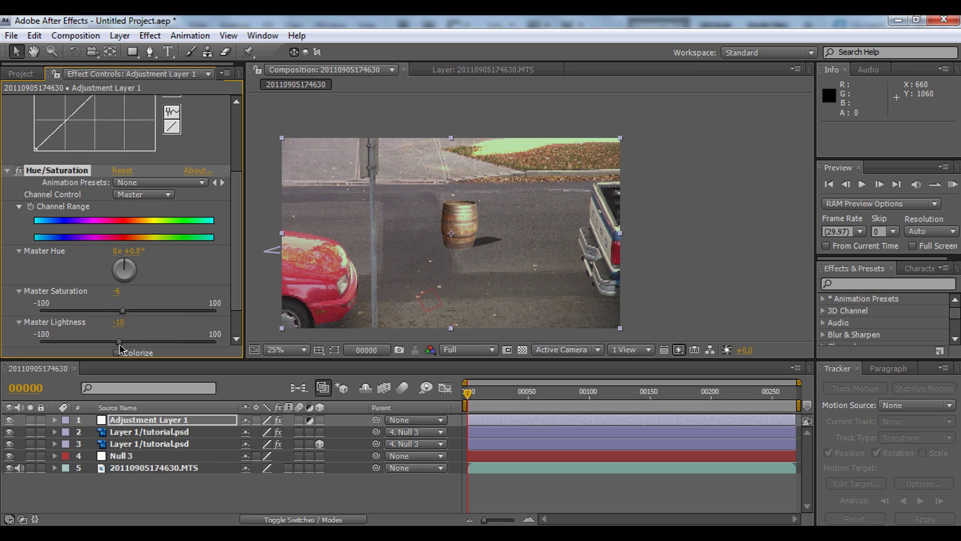
Add Color Balance to the adjustment layer with Midtone Blue Balance 22 and Shadow Red Balance -12
click(150, 35)
mouse_move(306, 165)
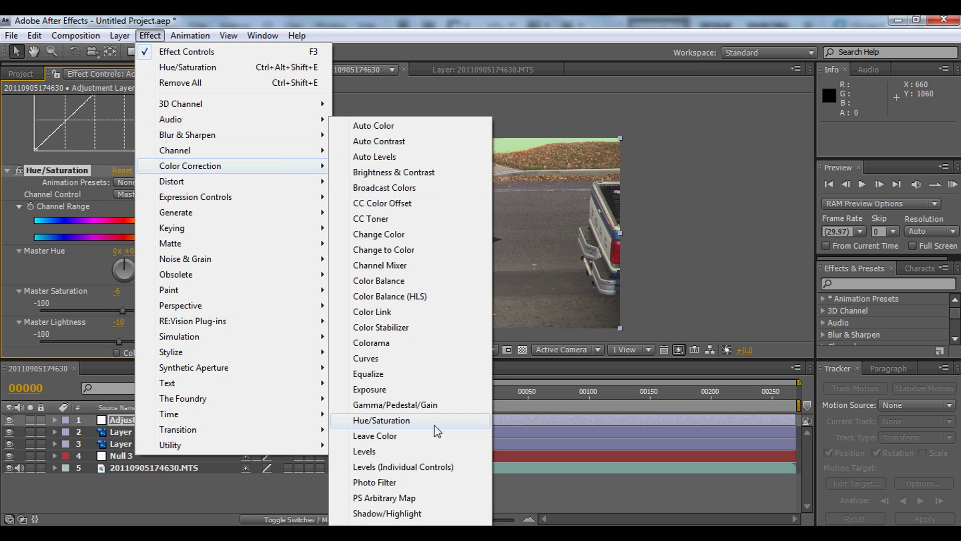
click(412, 280)
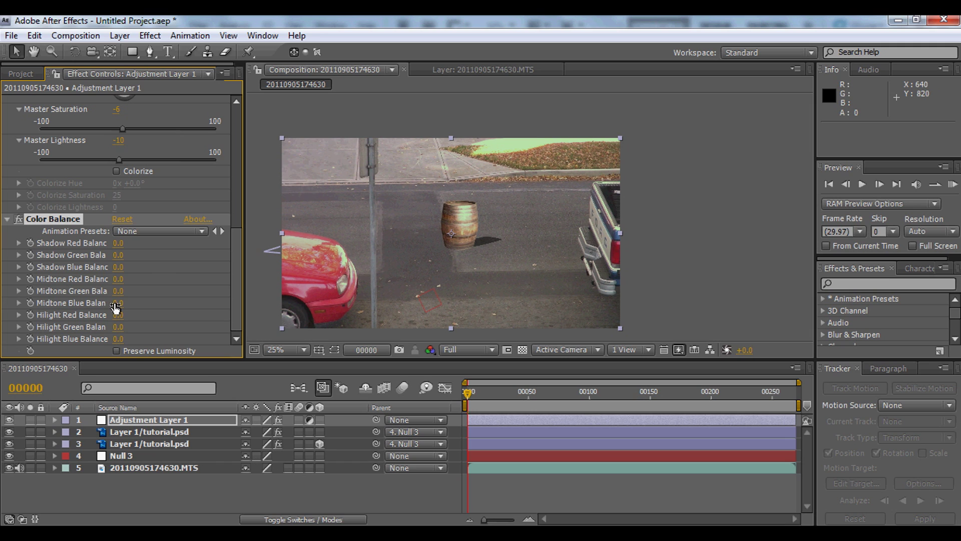
drag(116, 308, 136, 303)
drag(117, 244, 79, 246)
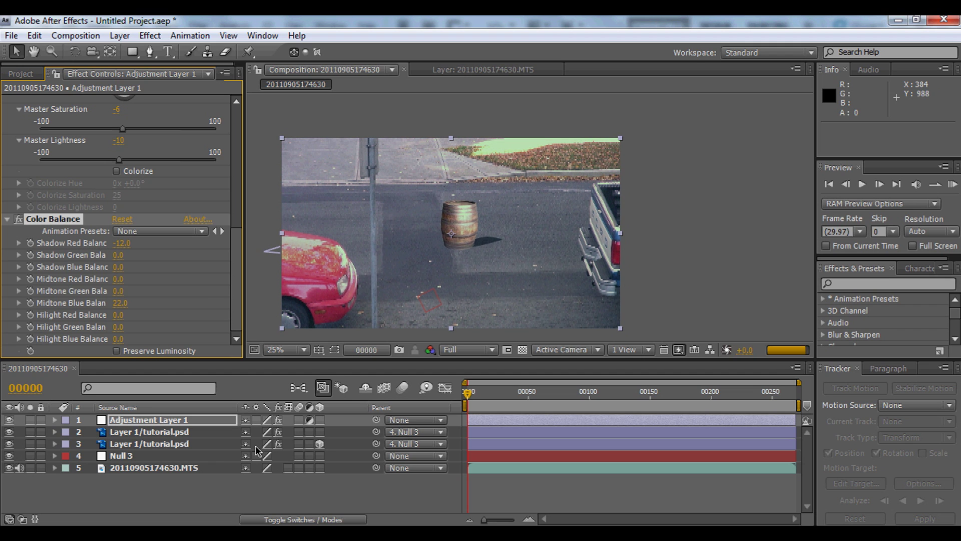
click(230, 494)
scroll(464, 291, down, 1)
scroll(464, 291, up, 2)
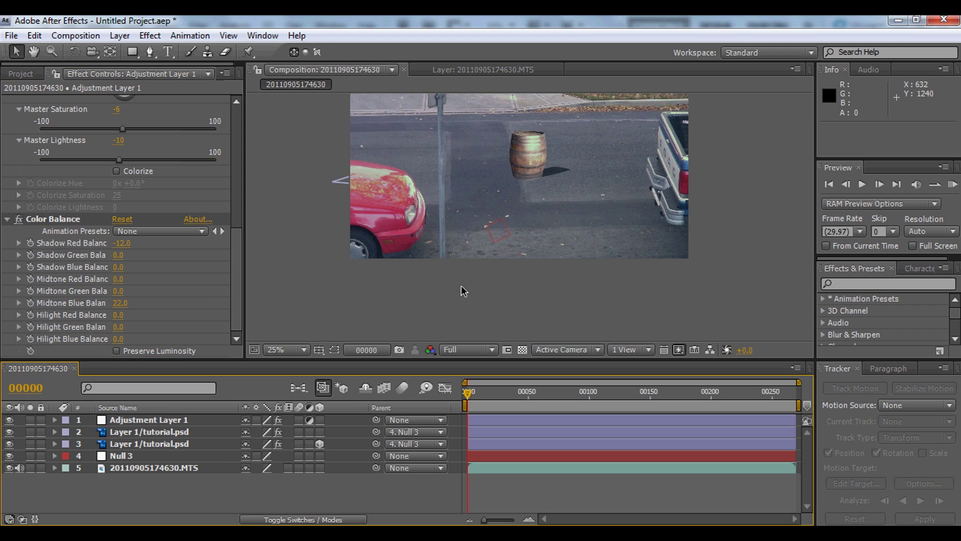
scroll(522, 277, down, 1)
key(space)
drag(544, 225, 509, 269)
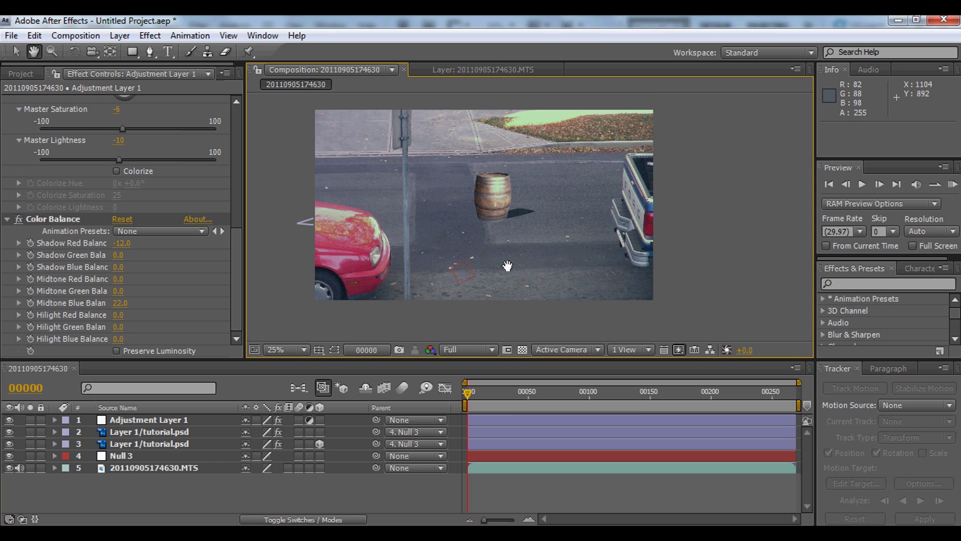
Apply the Levels effect to Adjustment Layer 1
click(150, 36)
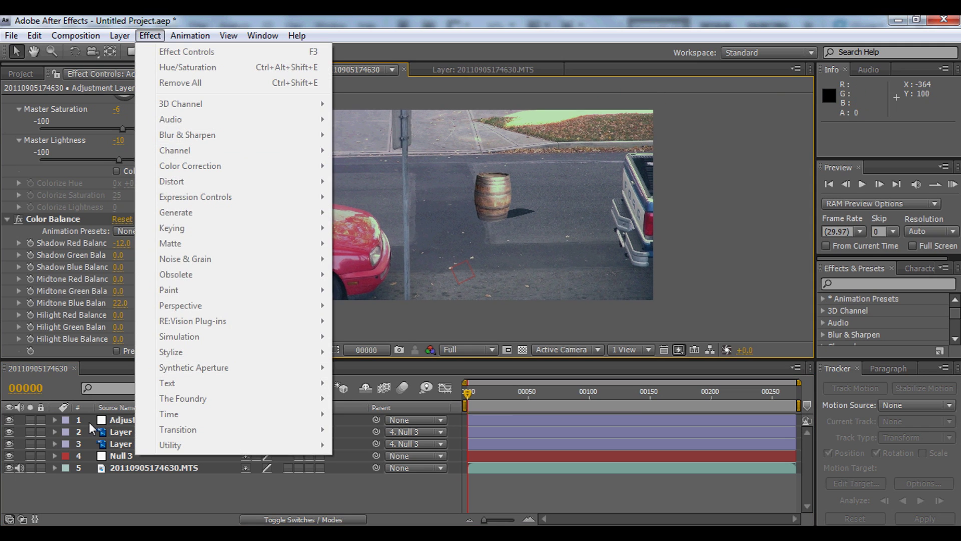
click(113, 424)
click(150, 36)
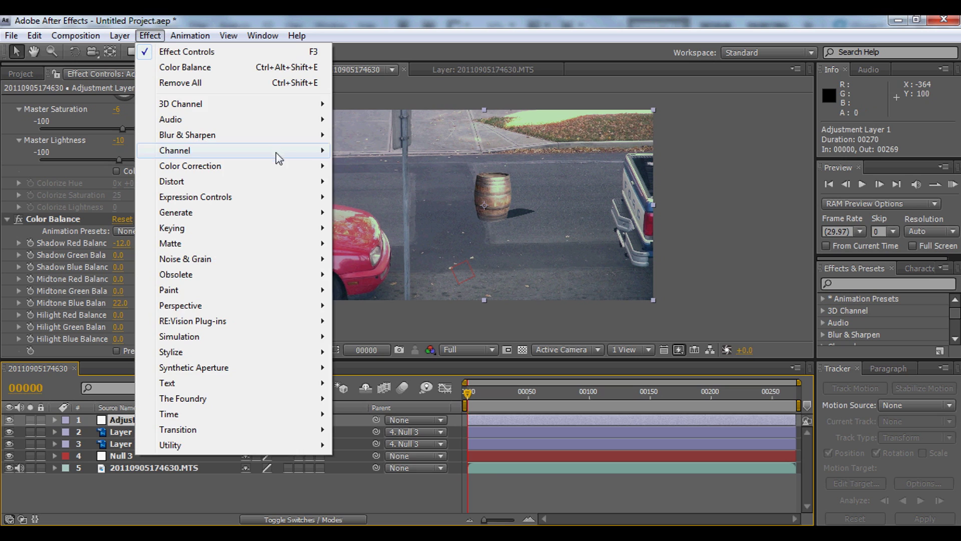
mouse_move(283, 167)
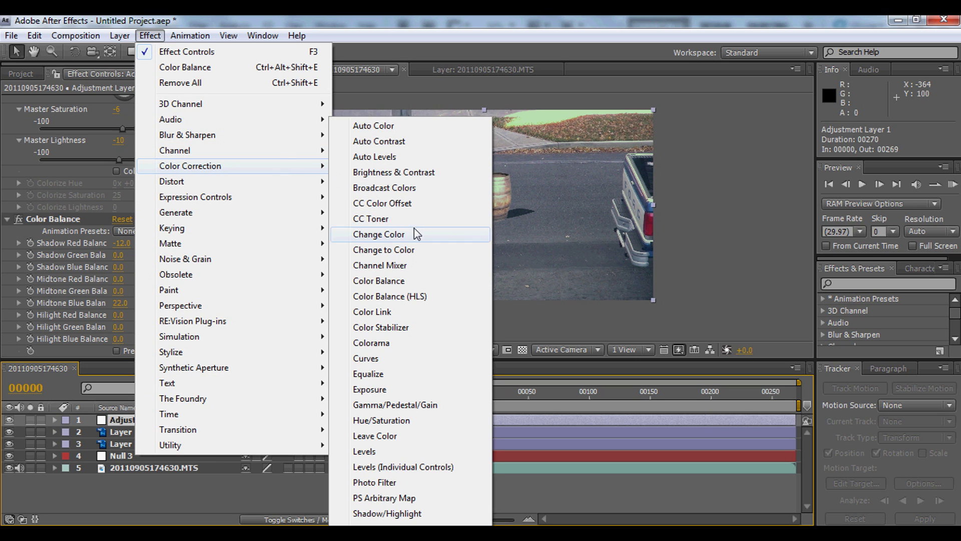
click(392, 450)
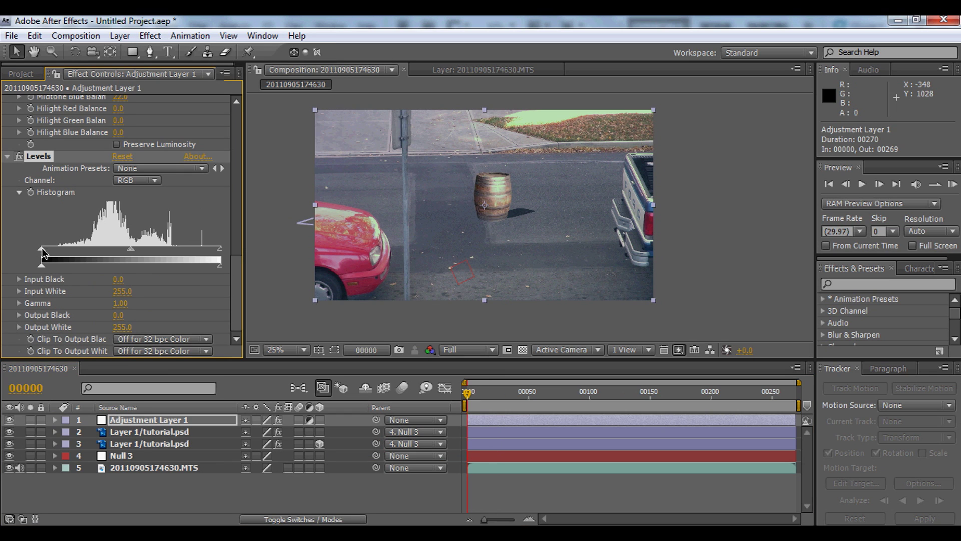
Adjust the adjustment layer's Levels to Input Black 71, Input White 237 and Gamma 1.27
drag(43, 253, 83, 253)
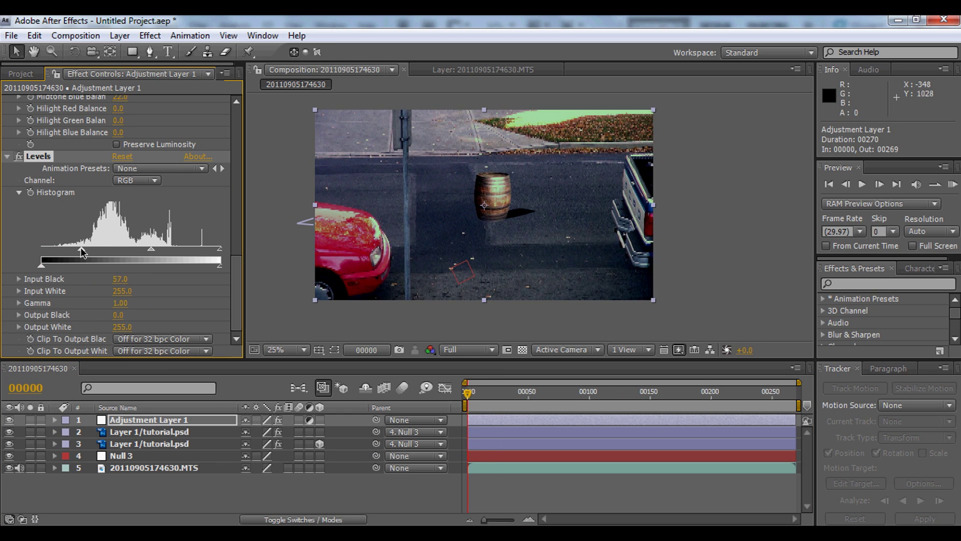
drag(153, 250, 140, 249)
mouse_move(219, 249)
mouse_down()
mouse_move(195, 253)
mouse_move(206, 253)
mouse_up()
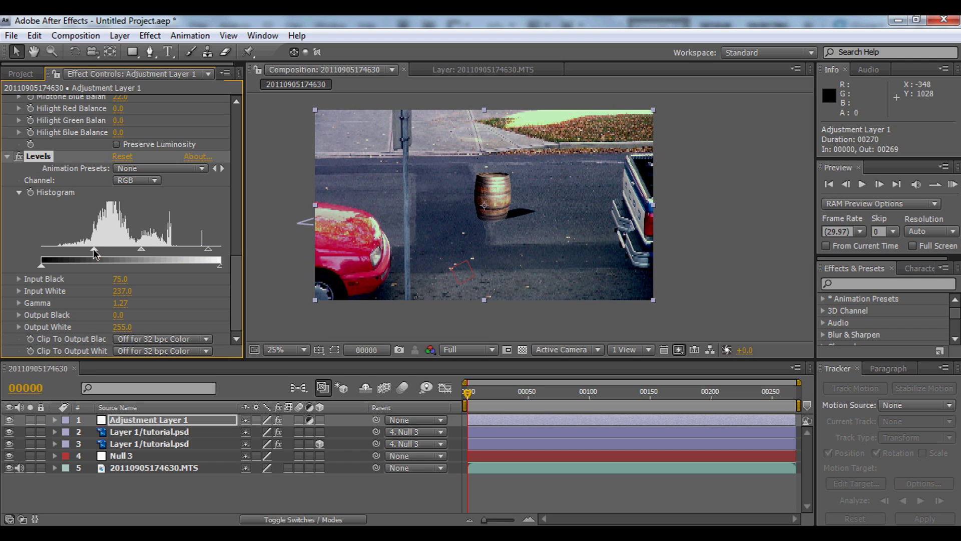
drag(84, 250, 96, 253)
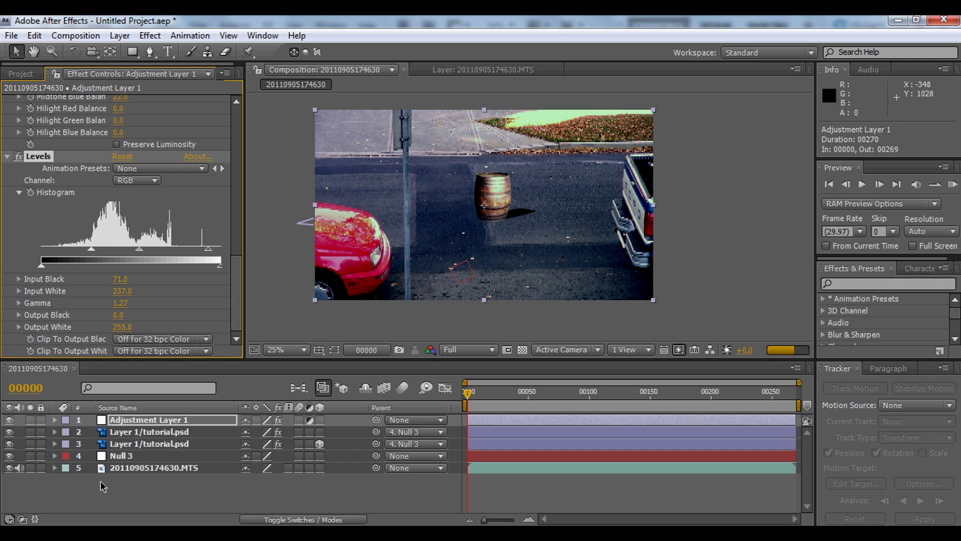
Select the 20110905174630.MTS footage layer and scrub the composition to frame 128 to review the graded shot
click(112, 470)
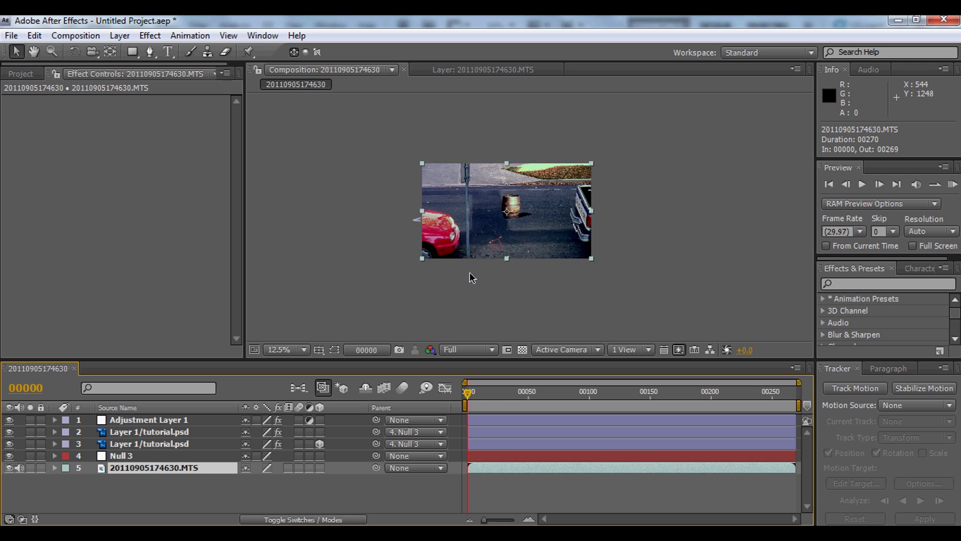
drag(473, 392, 625, 396)
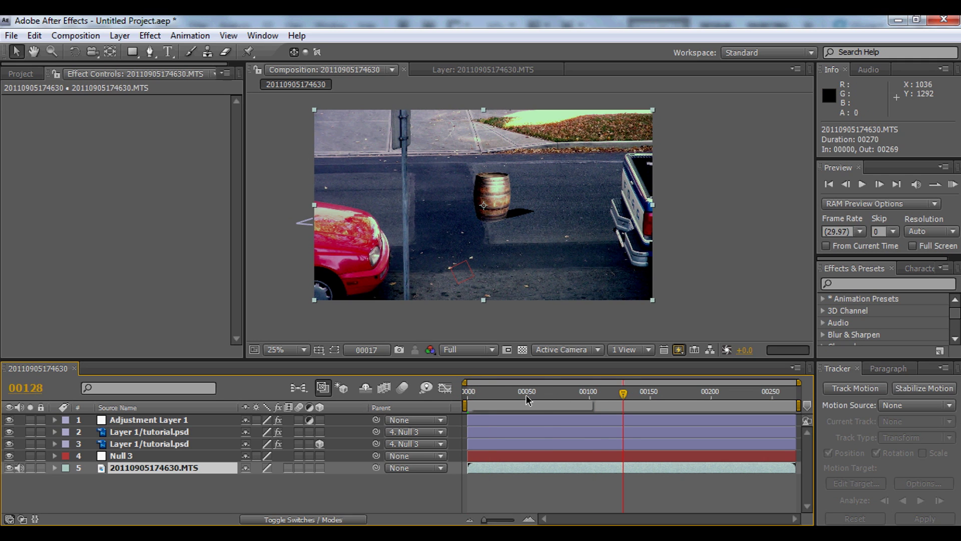